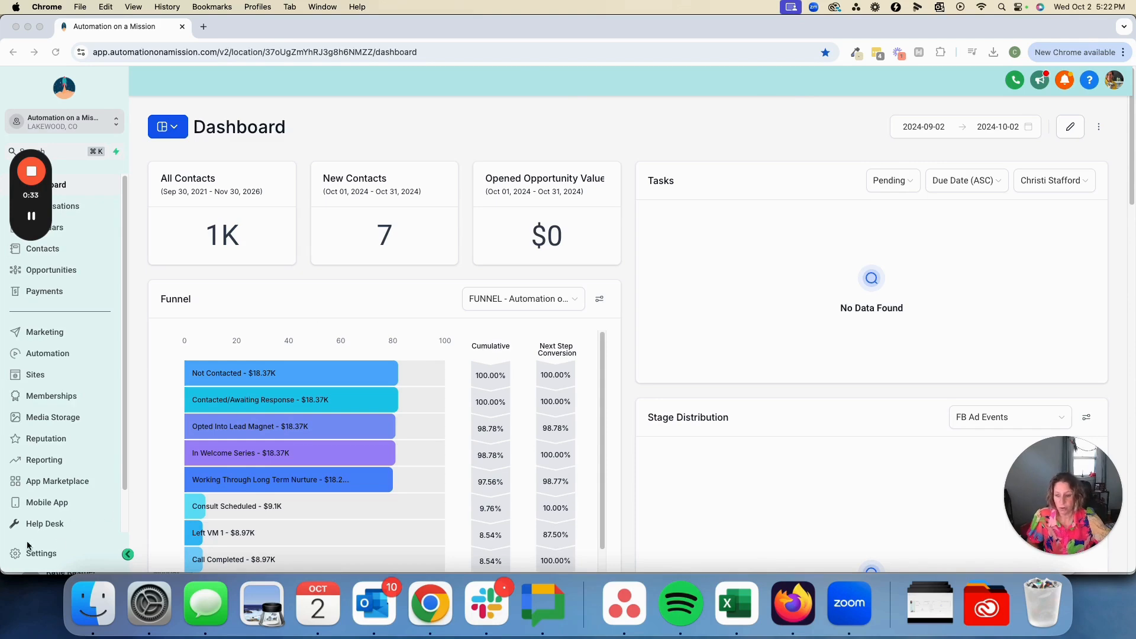
# Review the connected calendars, linked and conflict calendar configuration, and video conferencing connection in the My Profile settings
pyautogui.click(45, 554)
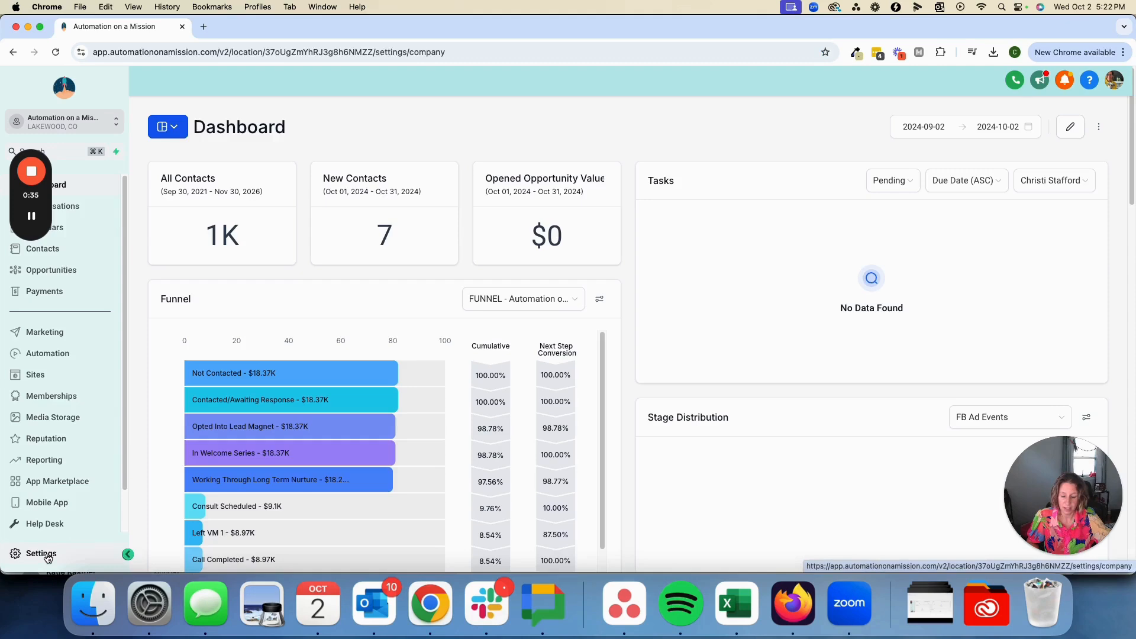
pyautogui.click(28, 276)
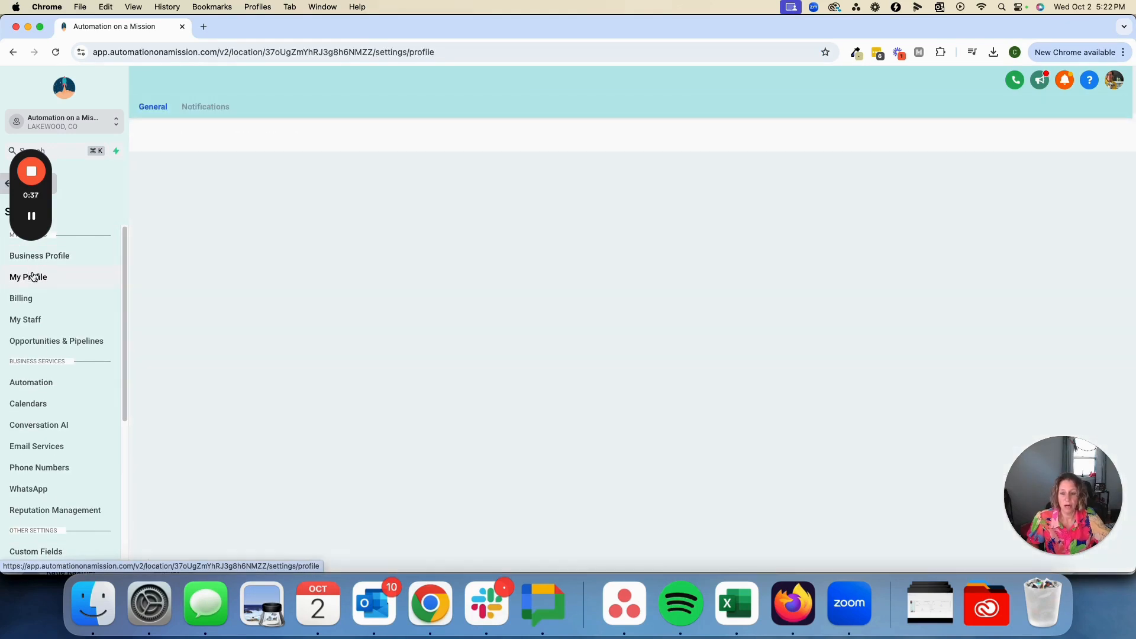
pyautogui.scroll(-10, 521, 283)
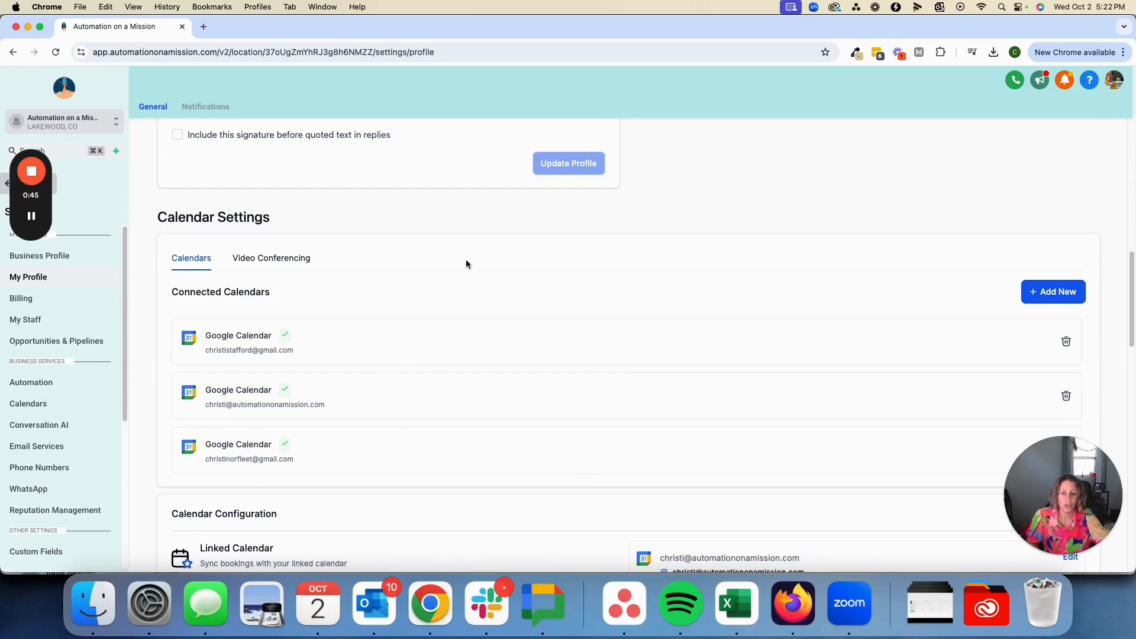
pyautogui.scroll(-1, 290, 400)
pyautogui.scroll(-5, 290, 400)
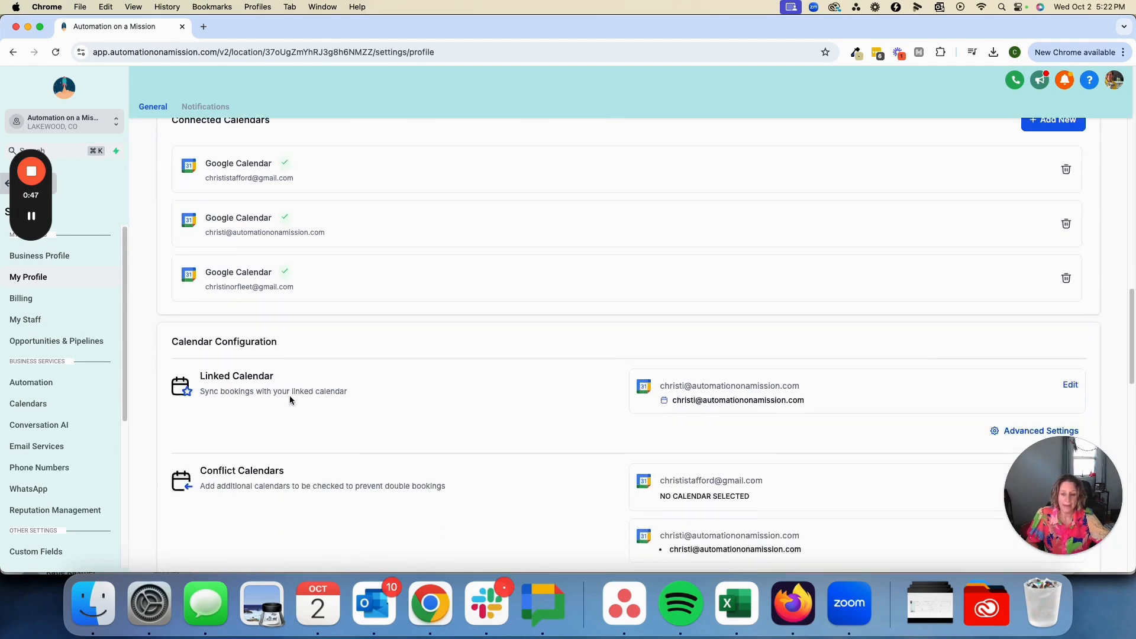
pyautogui.scroll(-2, 175, 294)
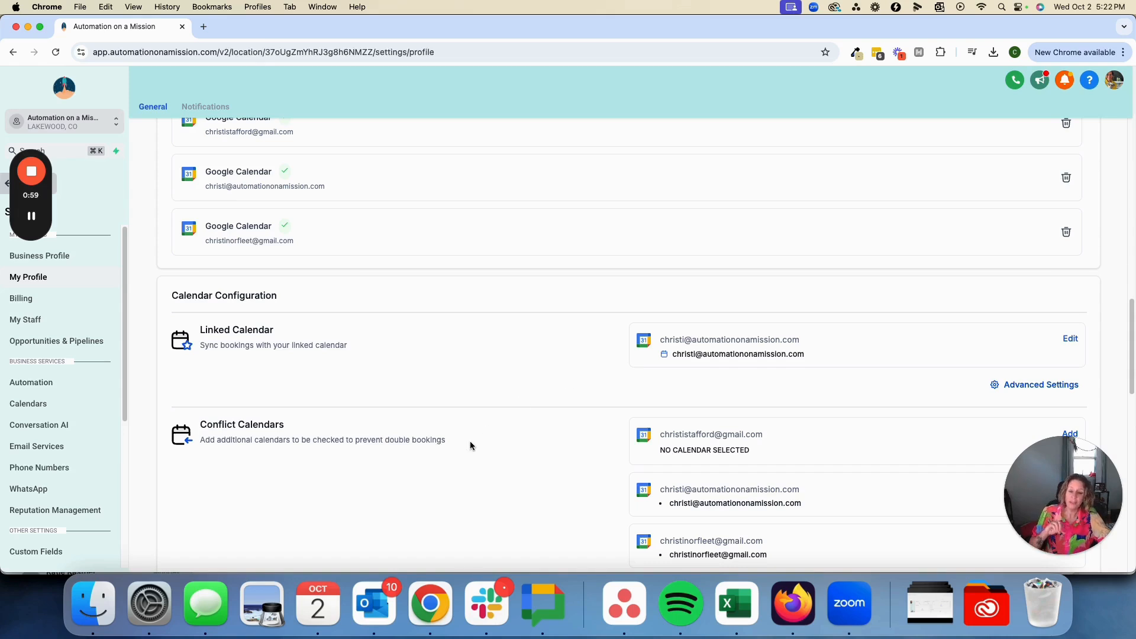
pyautogui.scroll(-2, 469, 441)
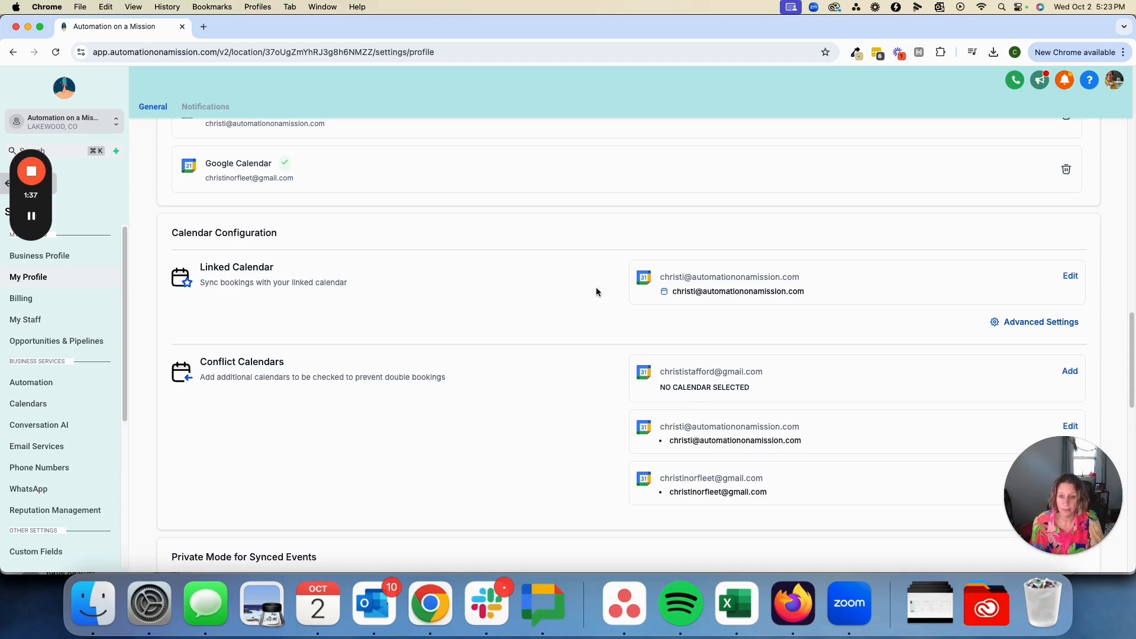
pyautogui.scroll(2, 290, 433)
pyautogui.scroll(2, 289, 433)
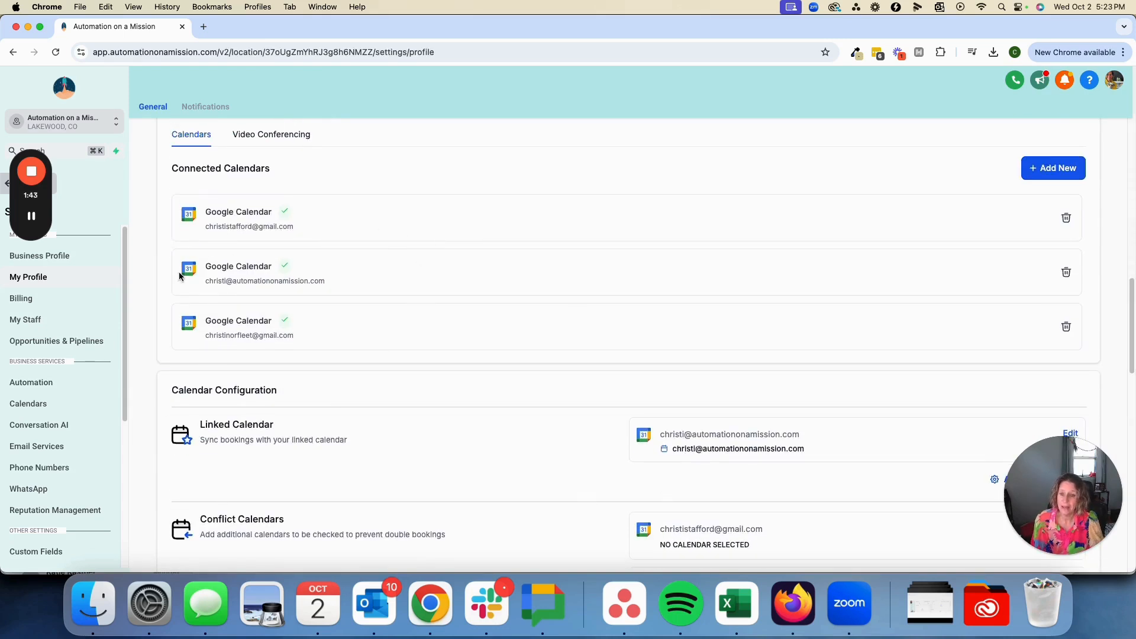
pyautogui.scroll(1, 164, 189)
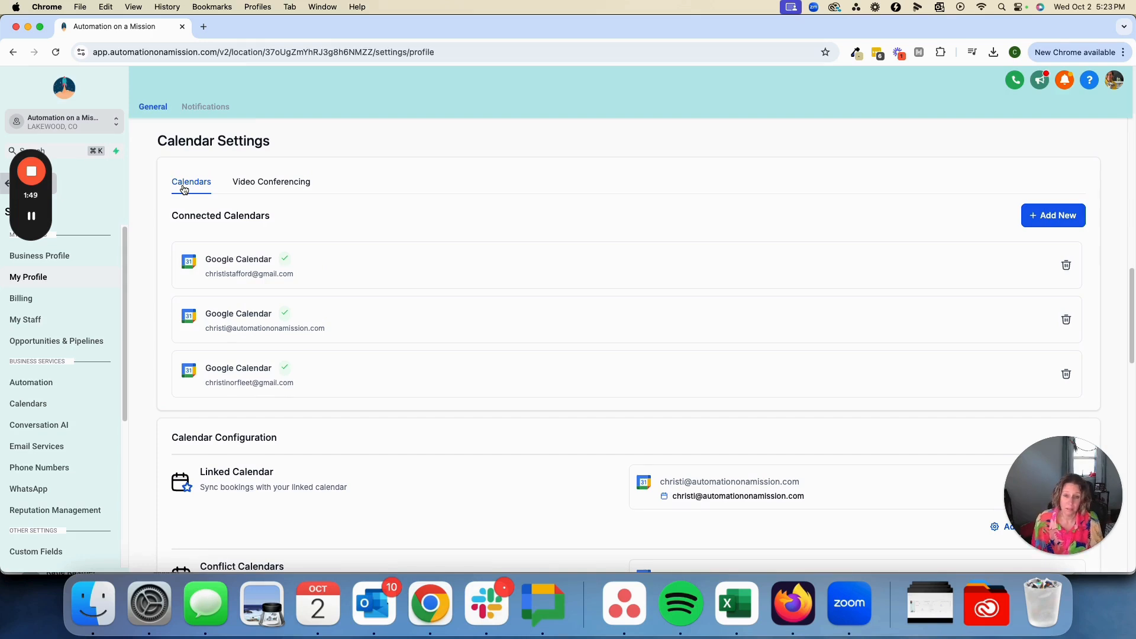
pyautogui.click(246, 187)
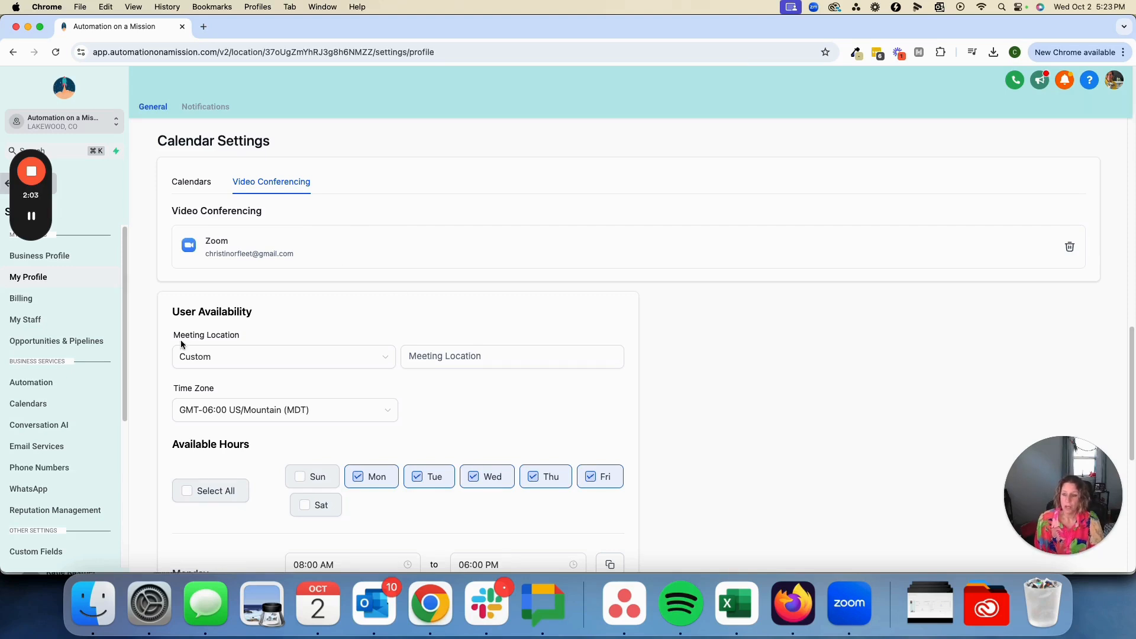
pyautogui.moveTo(31, 195); pyautogui.dragTo(31, 78)
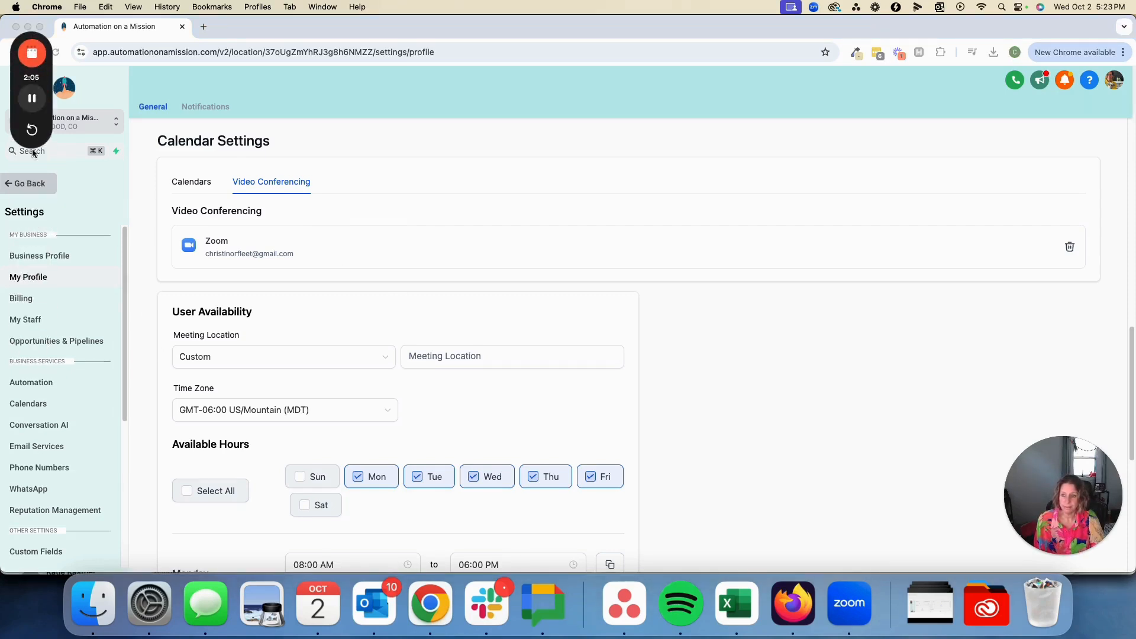
# View the weekly schedule in Calendars and briefly overlay a second team member's appointments
pyautogui.click(38, 183)
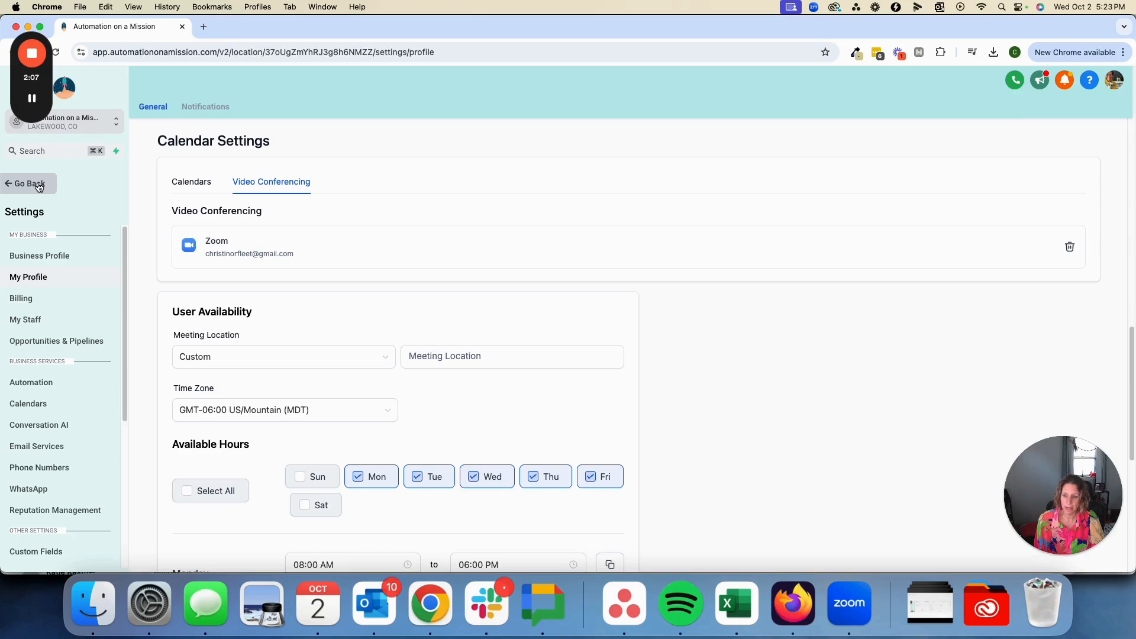
pyautogui.click(38, 185)
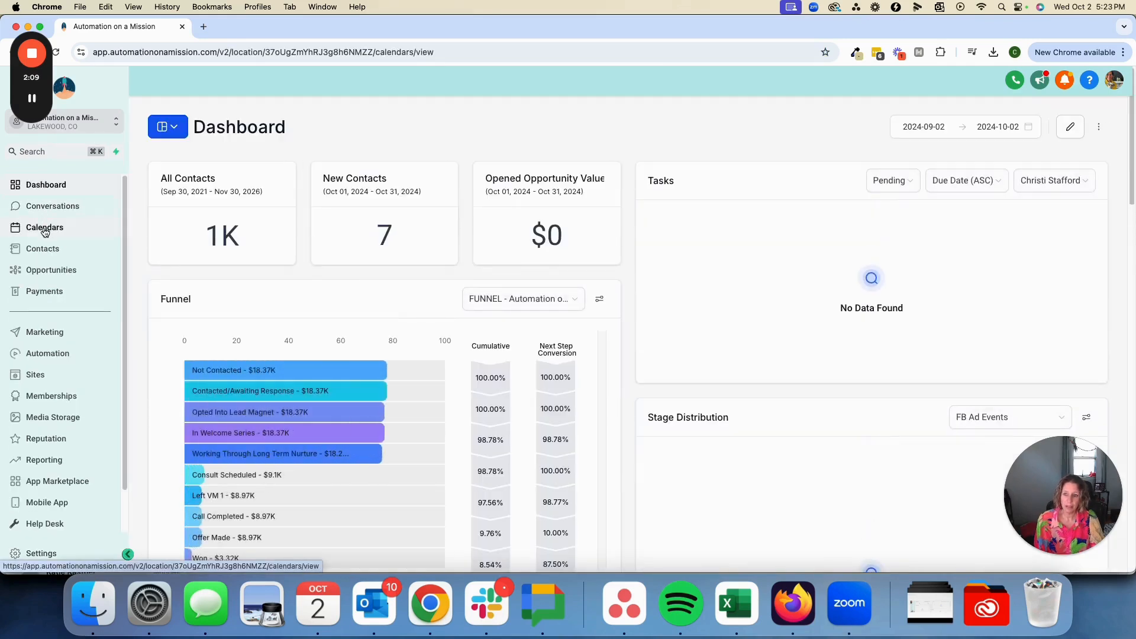
pyautogui.click(44, 228)
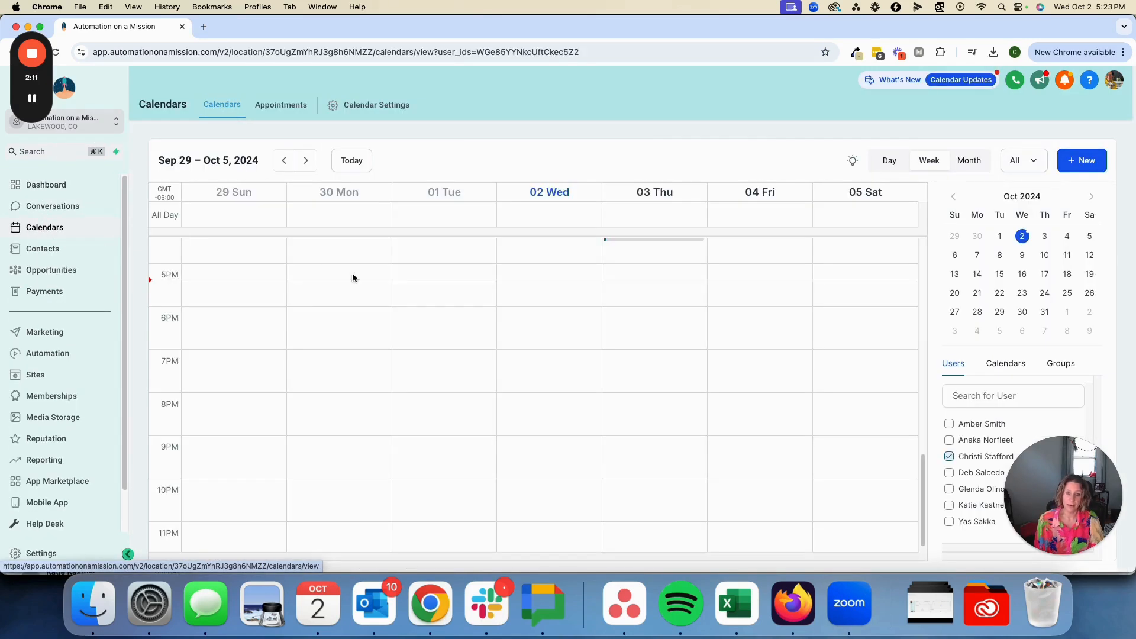
pyautogui.scroll(5, 434, 370)
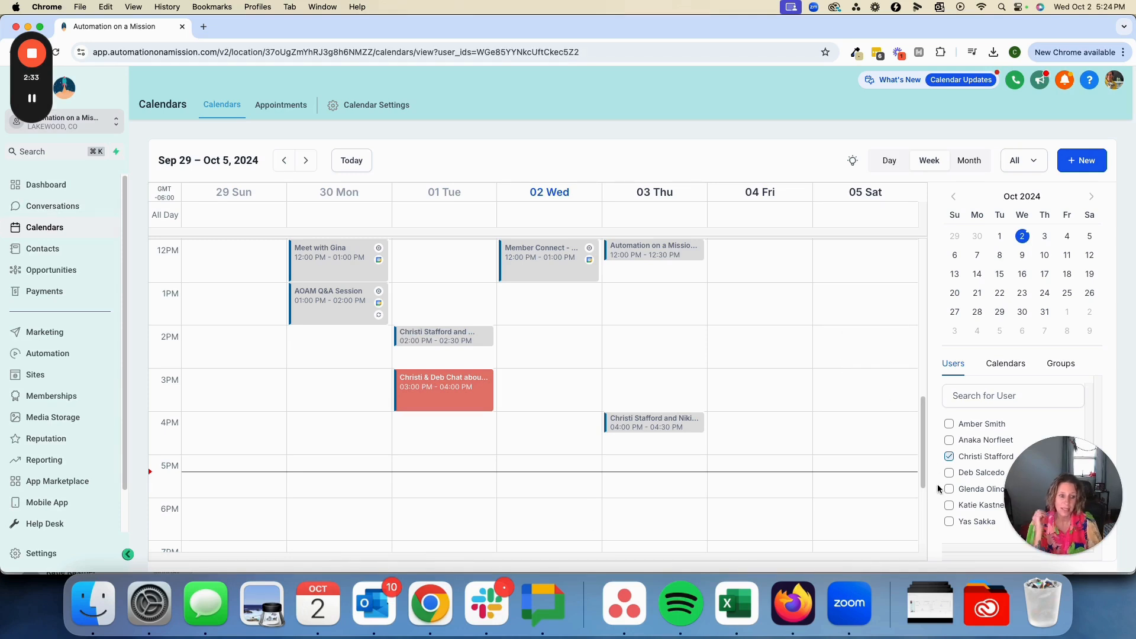
pyautogui.click(950, 423)
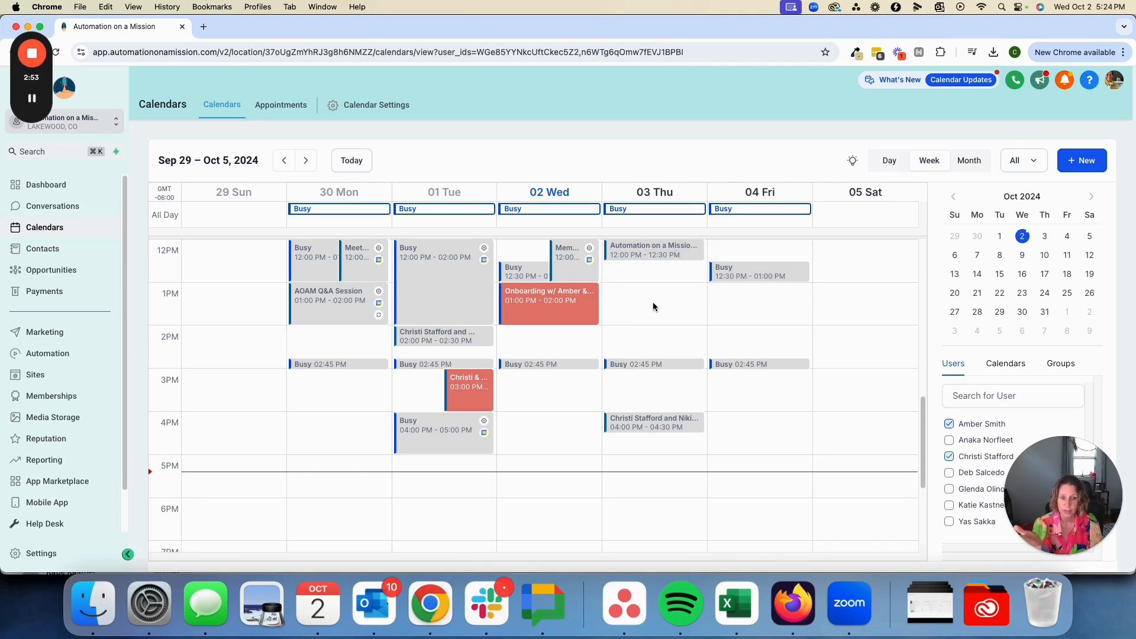
pyautogui.click(954, 427)
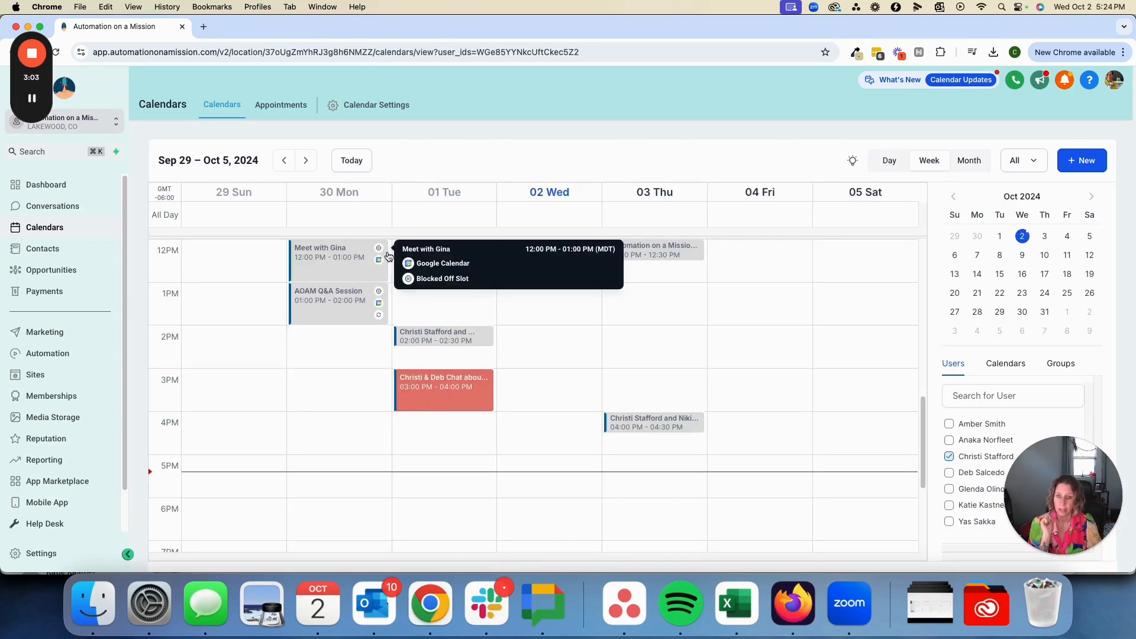
# Start a new calendar with the Round Robin scheduling type from the calendar settings
pyautogui.click(352, 107)
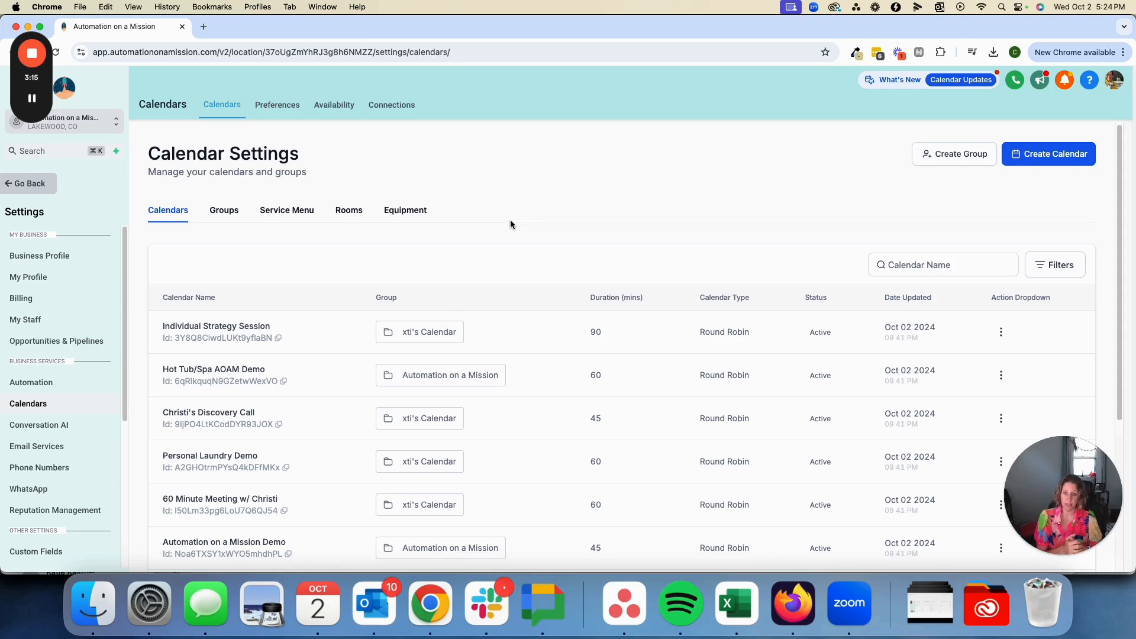
pyautogui.click(1058, 161)
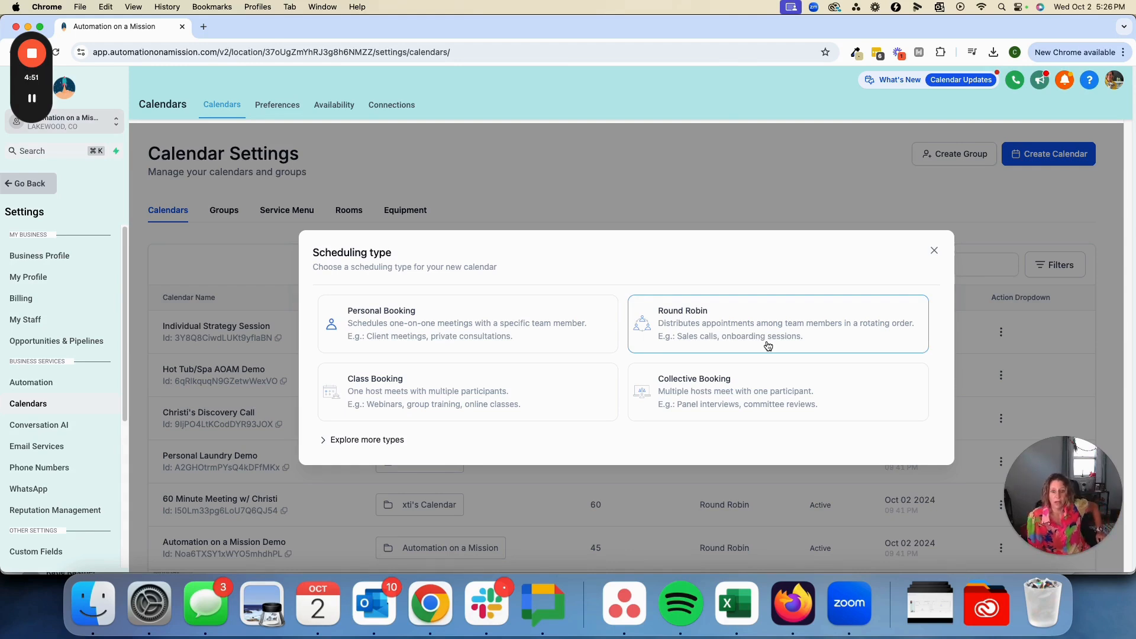
pyautogui.click(659, 324)
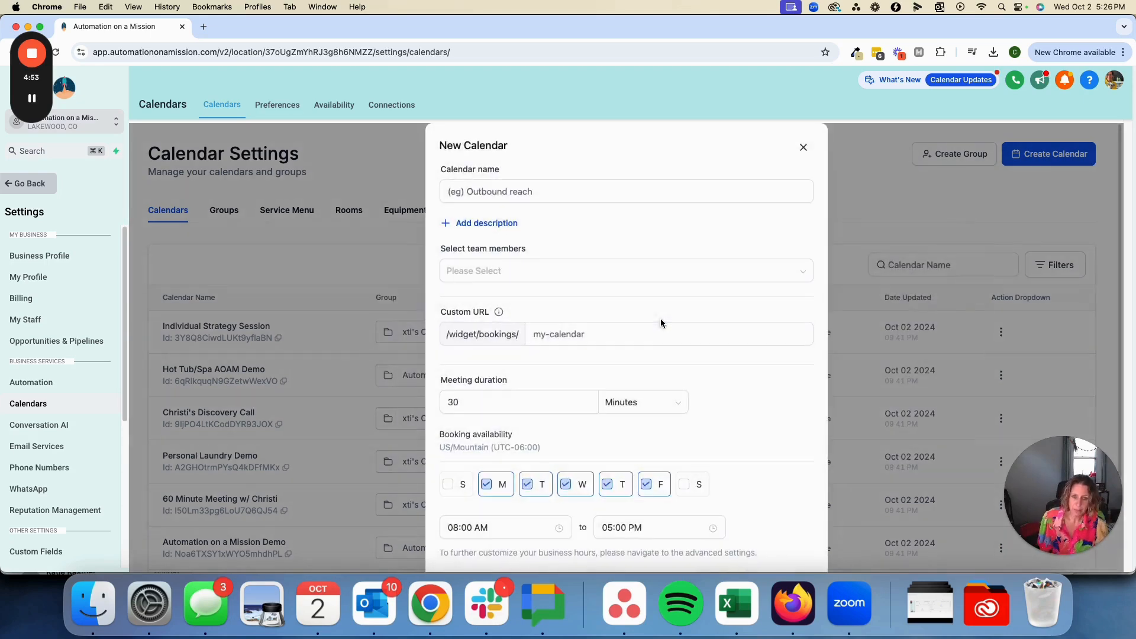
# Name the new calendar "Sample Calendar" and assign the account owner as its team member
pyautogui.click(497, 198)
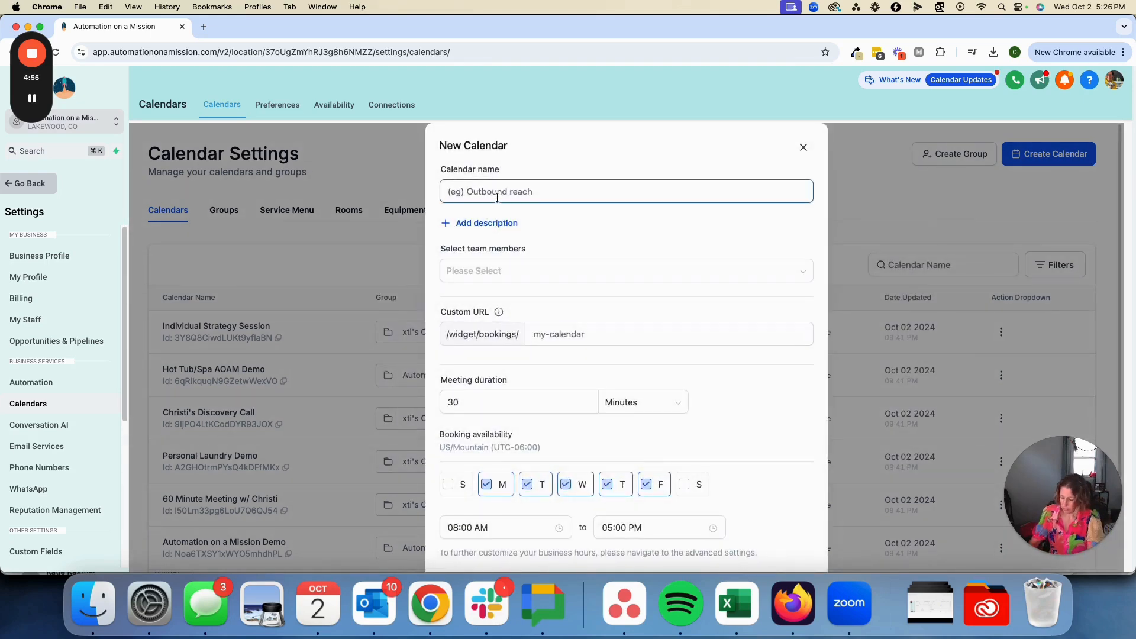
pyautogui.write('Sam')
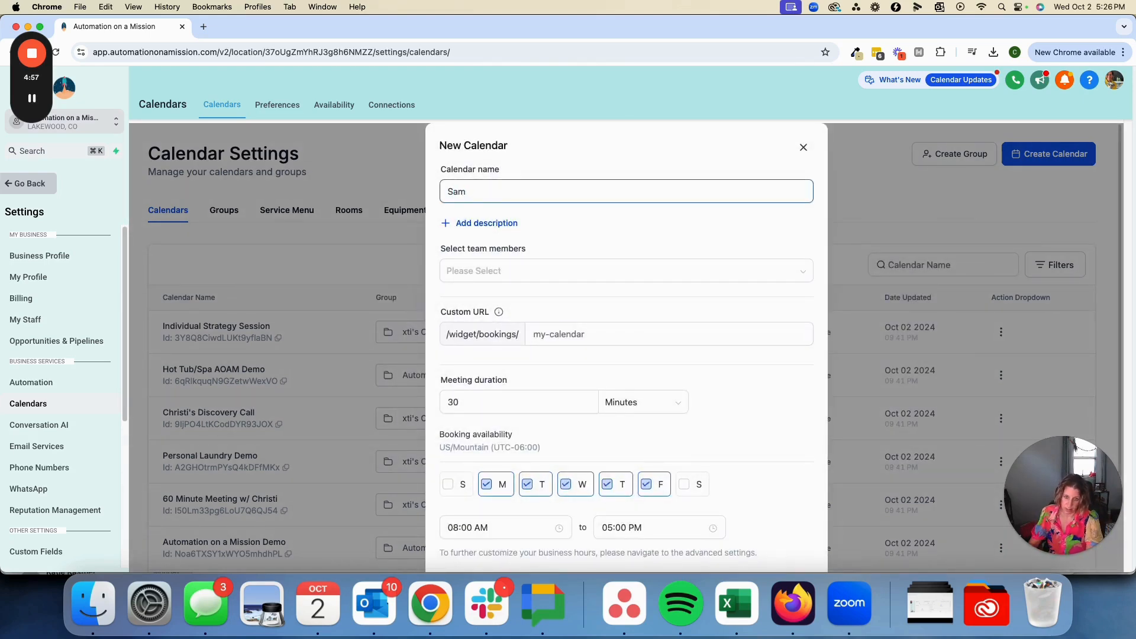
pyautogui.write('ple Calendar')
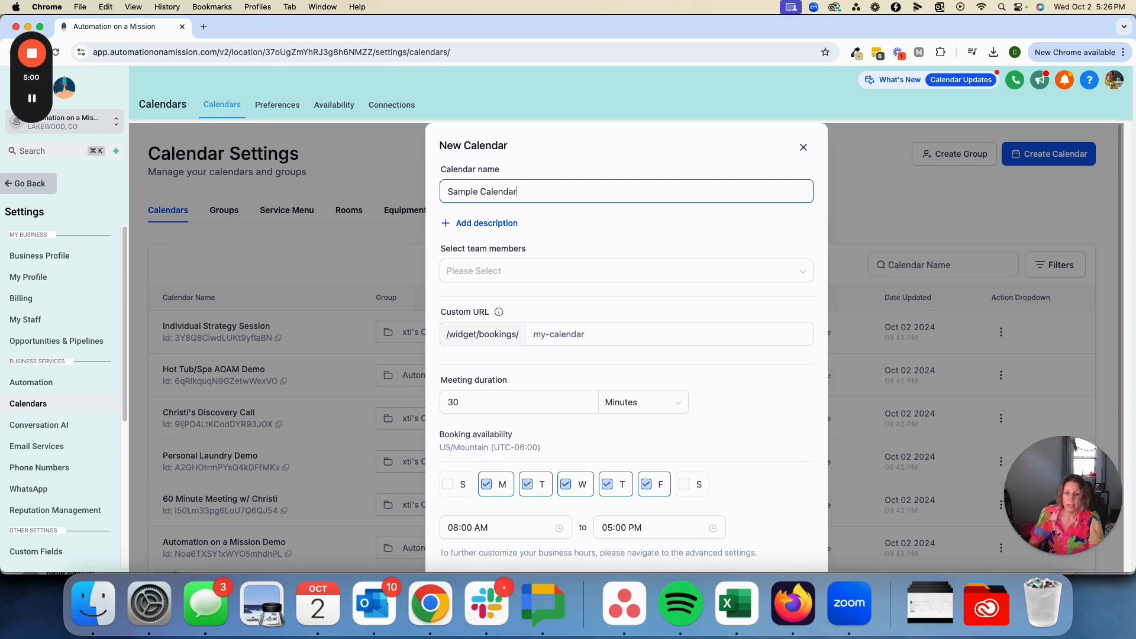
pyautogui.click(463, 271)
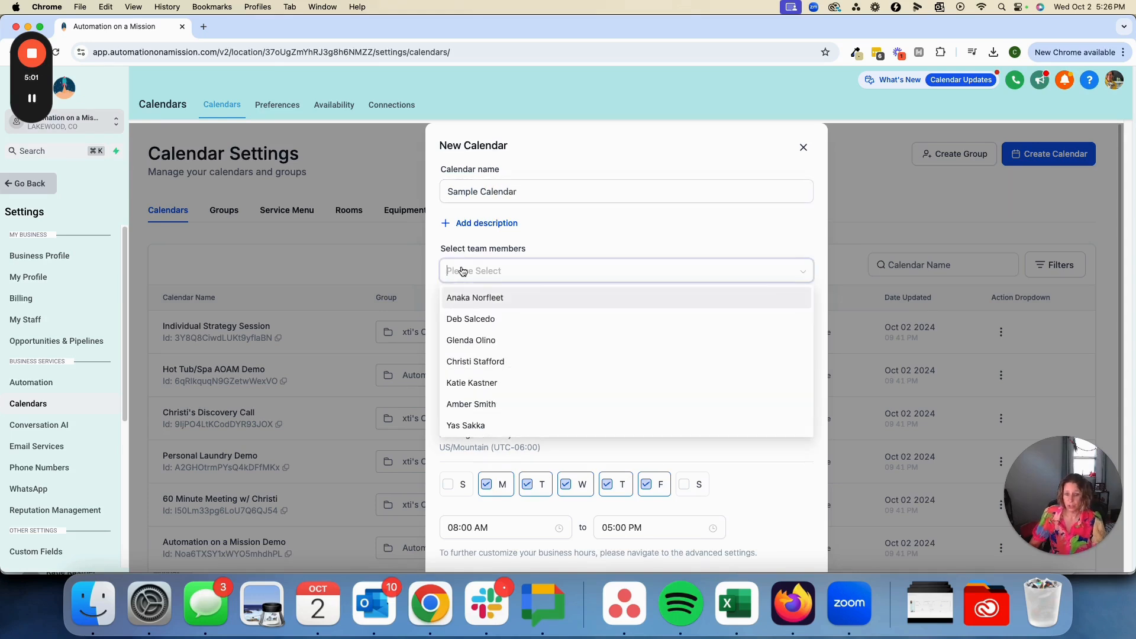
pyautogui.click(494, 362)
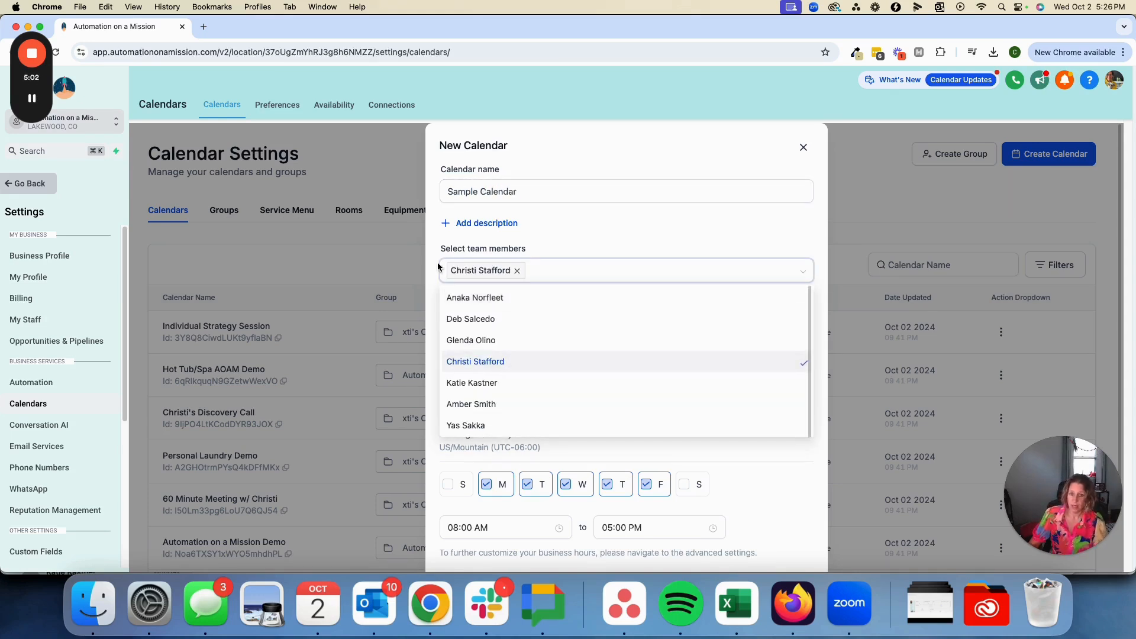
pyautogui.click(555, 236)
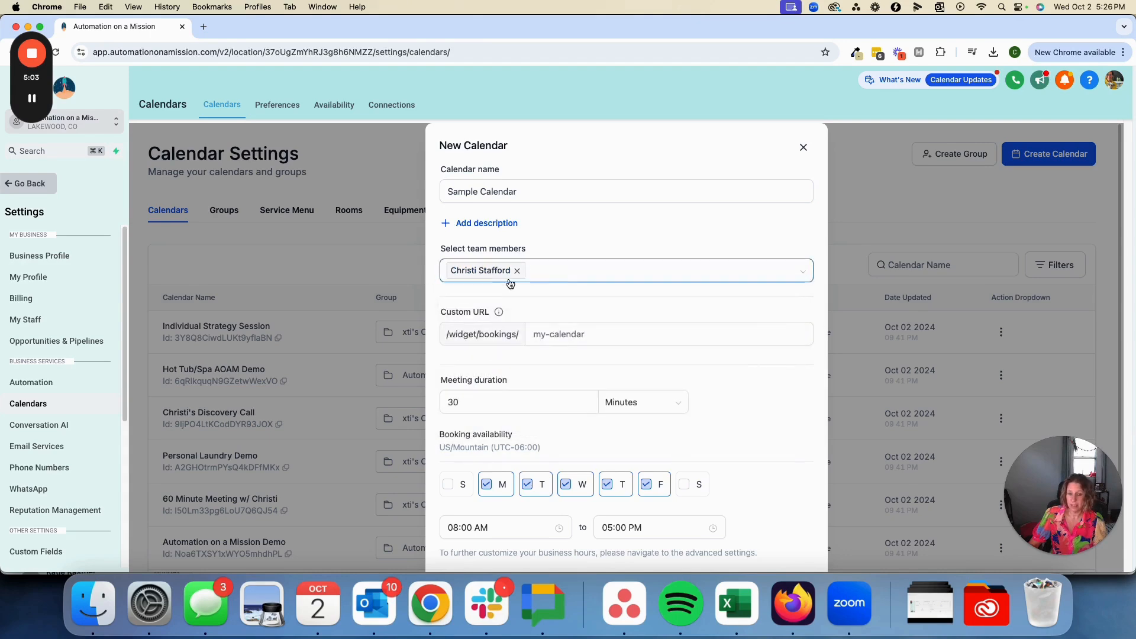
# Add a second team member to the new calendar, and remove that member again
pyautogui.click(571, 273)
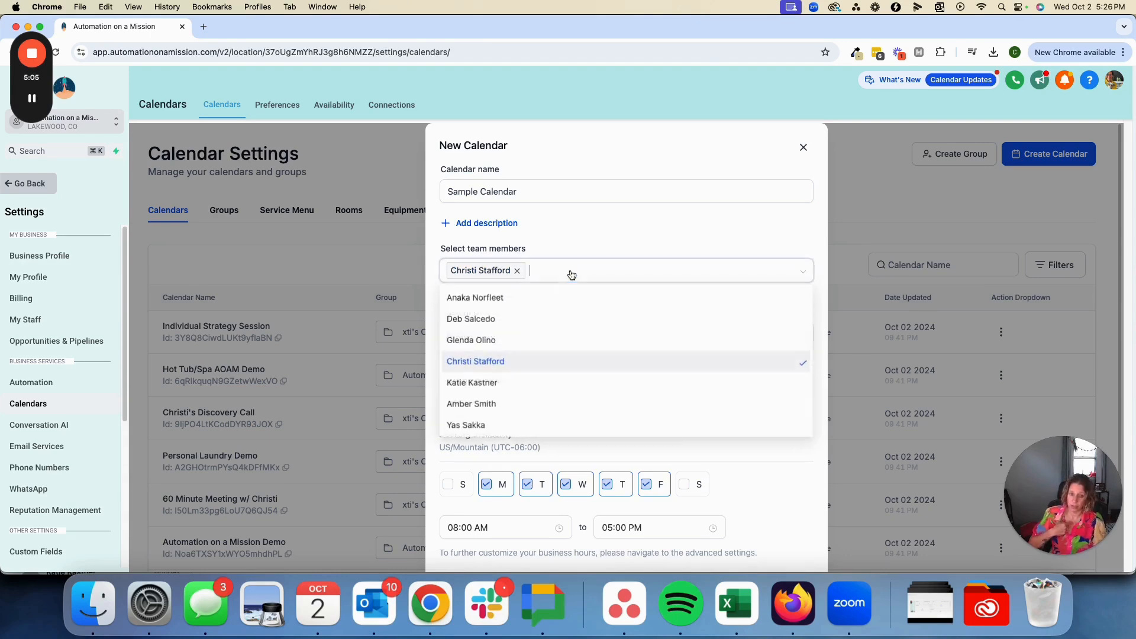
pyautogui.click(479, 412)
pyautogui.click(531, 239)
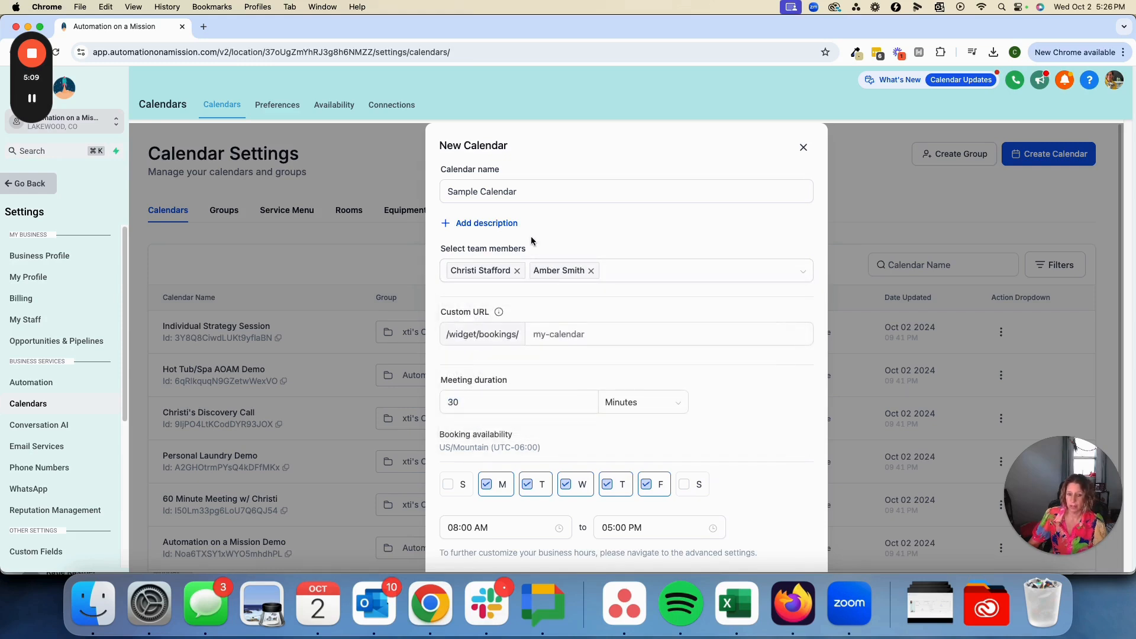
pyautogui.scroll(-2, 579, 357)
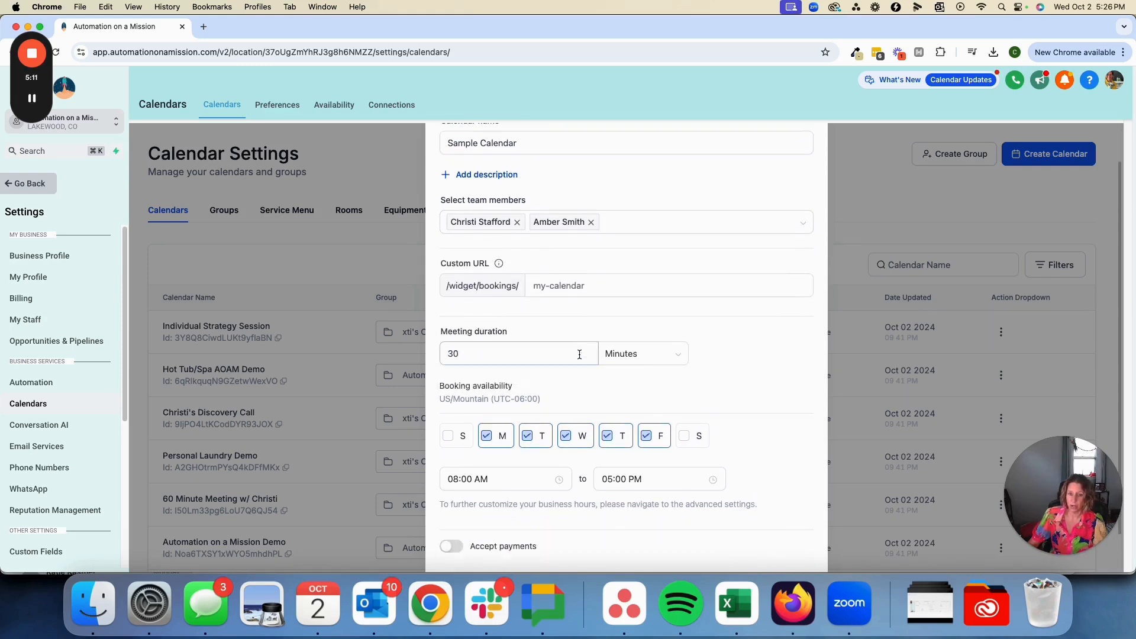
pyautogui.scroll(-1, 579, 354)
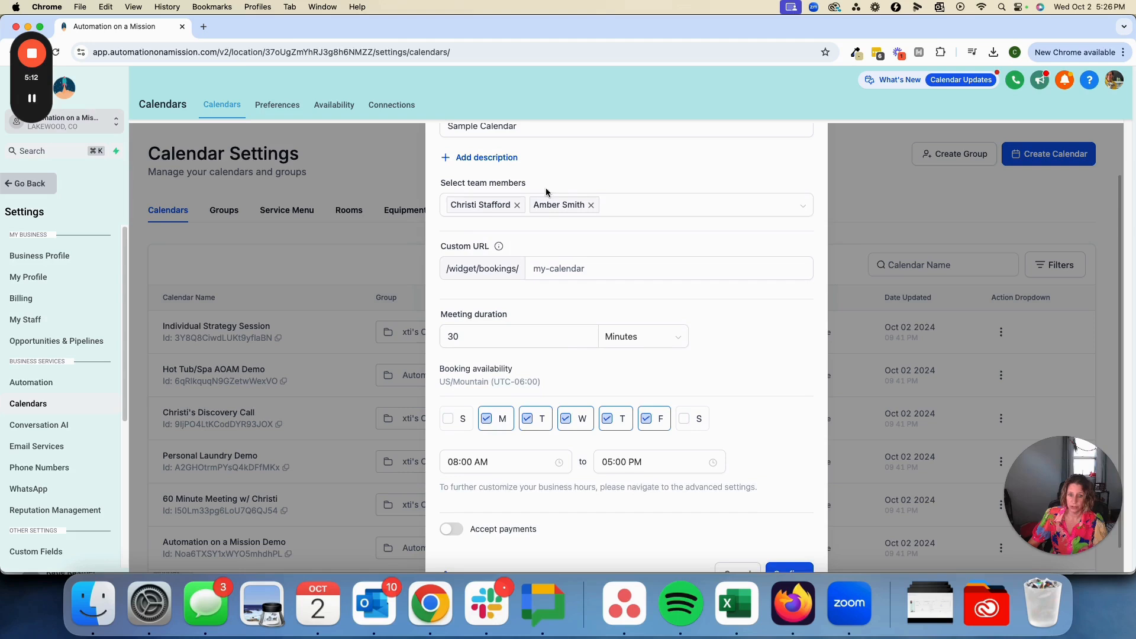
pyautogui.click(591, 205)
# Try to confirm the new calendar, and enter "my calendar is cool" as its custom URL
pyautogui.scroll(-1, 500, 276)
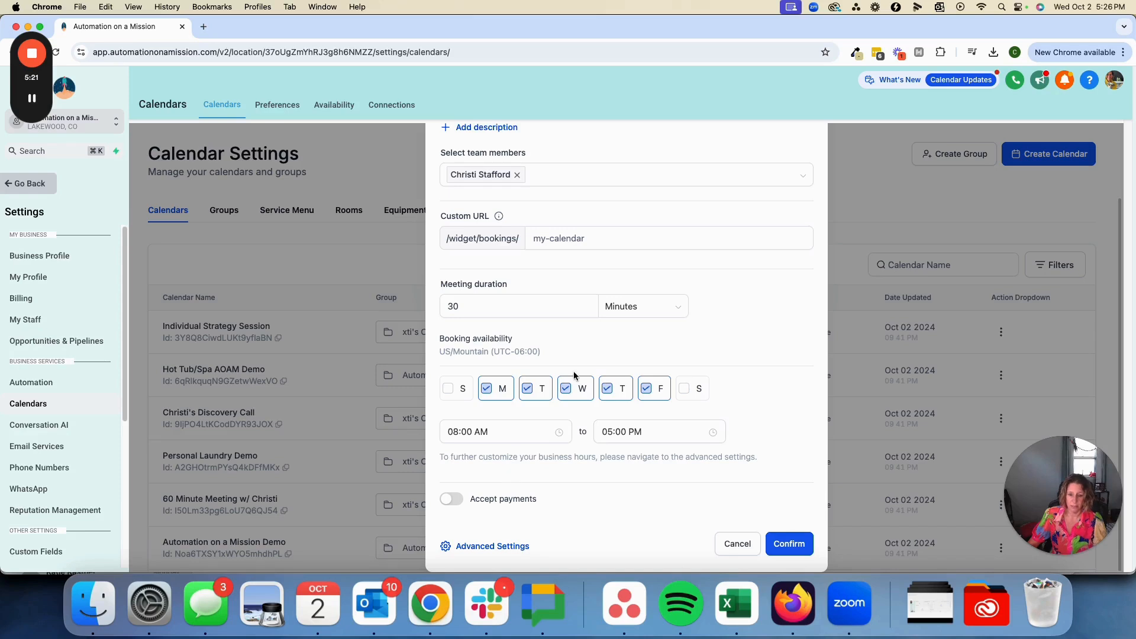
pyautogui.click(795, 549)
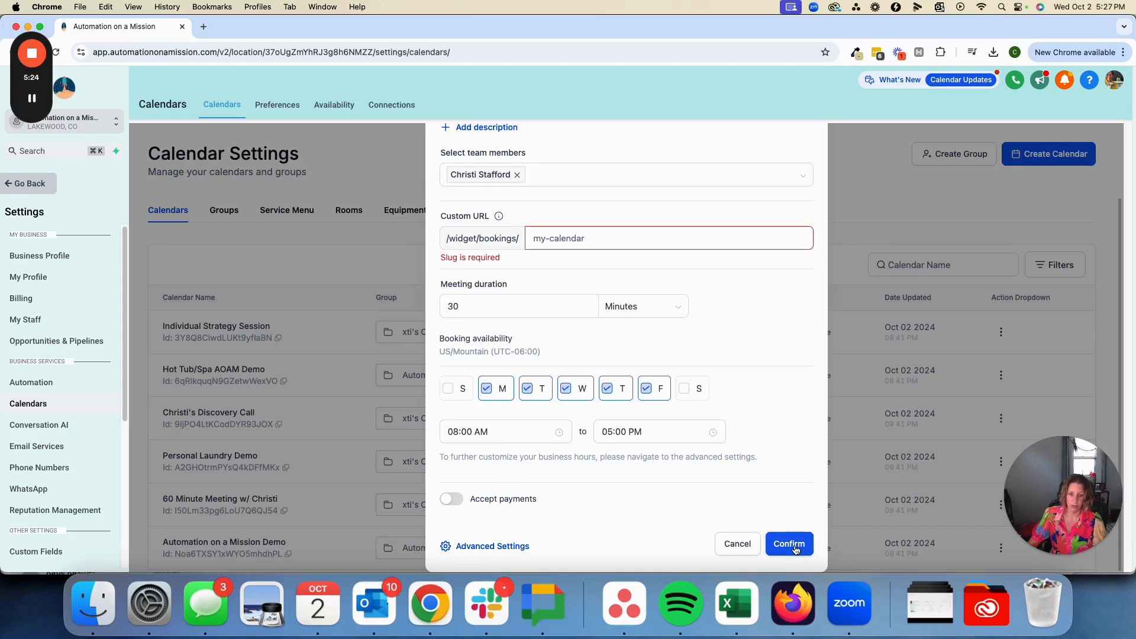
pyautogui.click(647, 245)
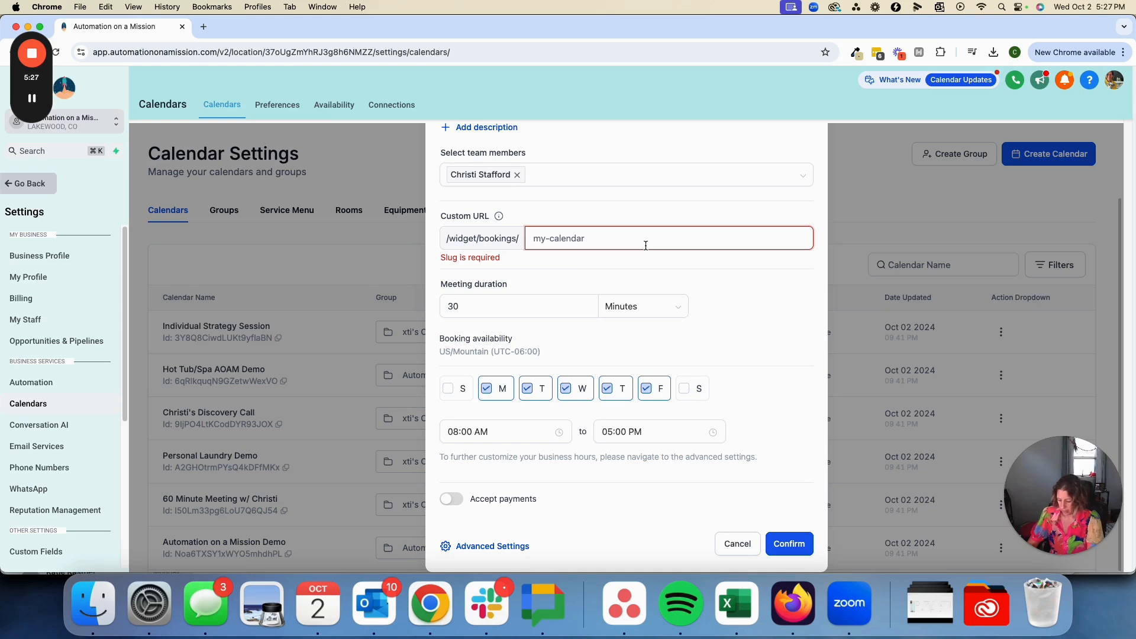
pyautogui.write('my ca')
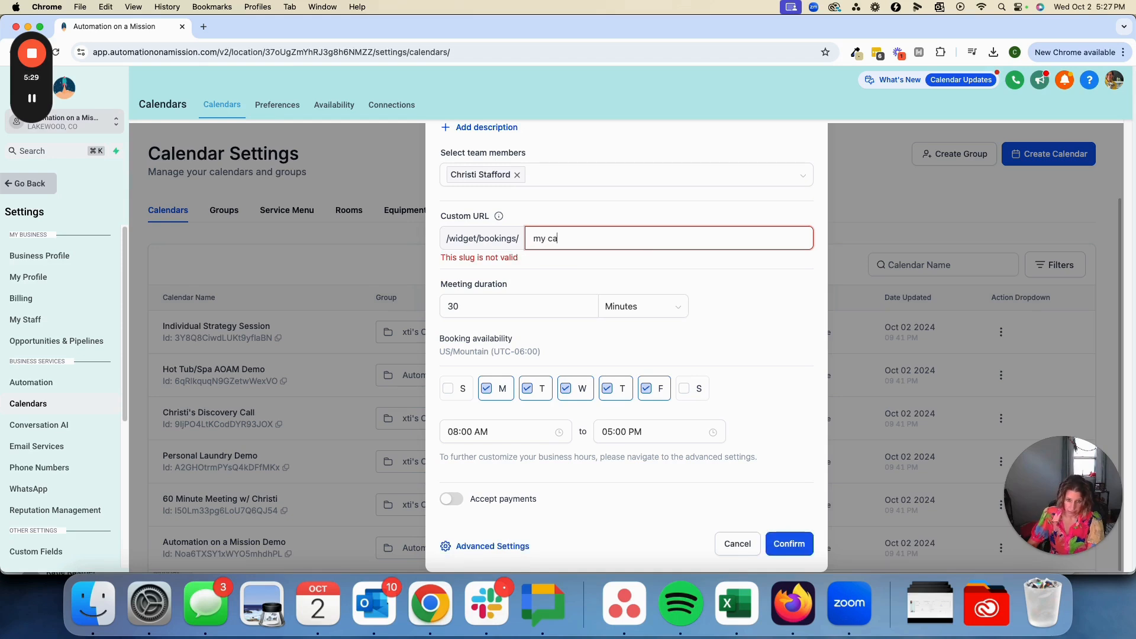
pyautogui.write('lendar is cool')
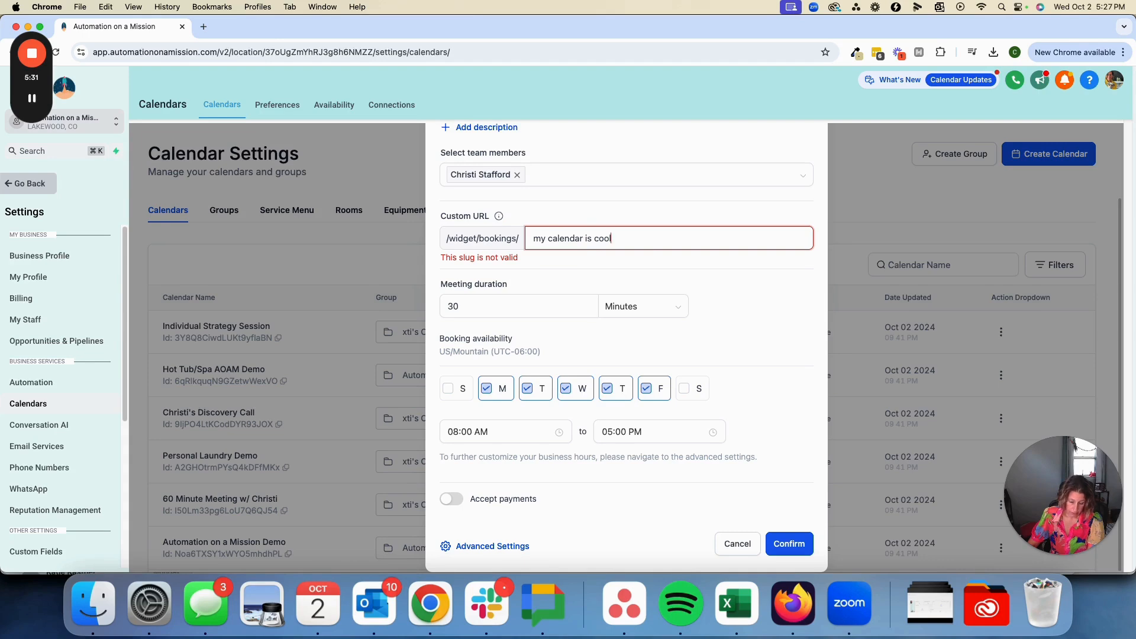
pyautogui.press('Tab')
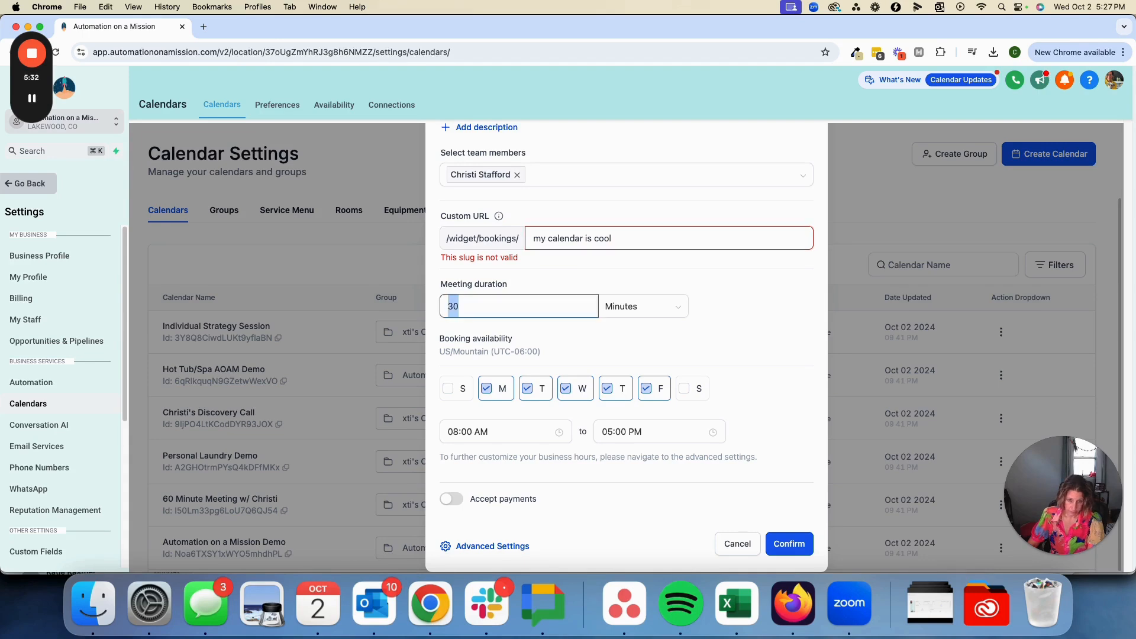
# Set the custom URL to my-calendar-is-cool, confirm the new calendar and dismiss the success dialog
pyautogui.click(595, 238)
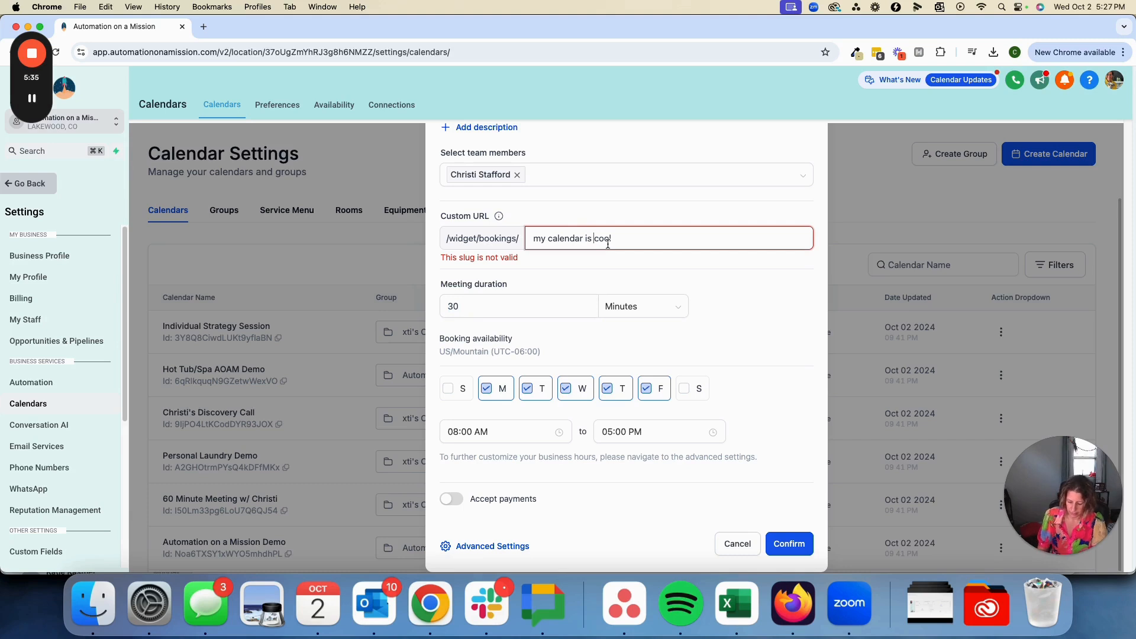
pyautogui.press('Delete')
pyautogui.write('-')
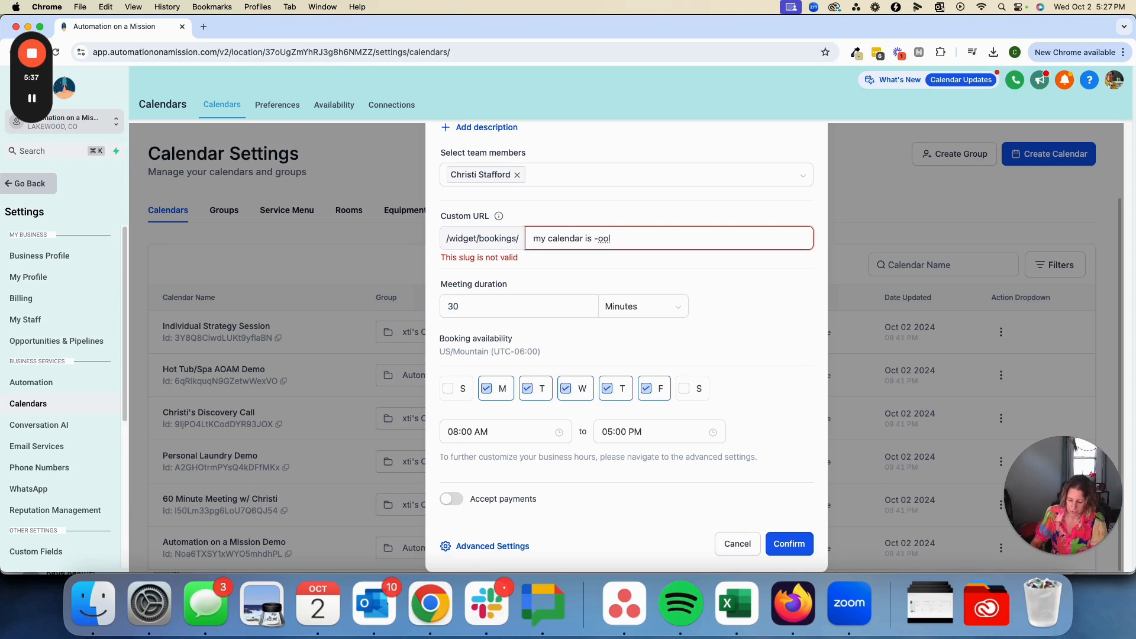
pyautogui.press('super+a')
pyautogui.write('my-ca')
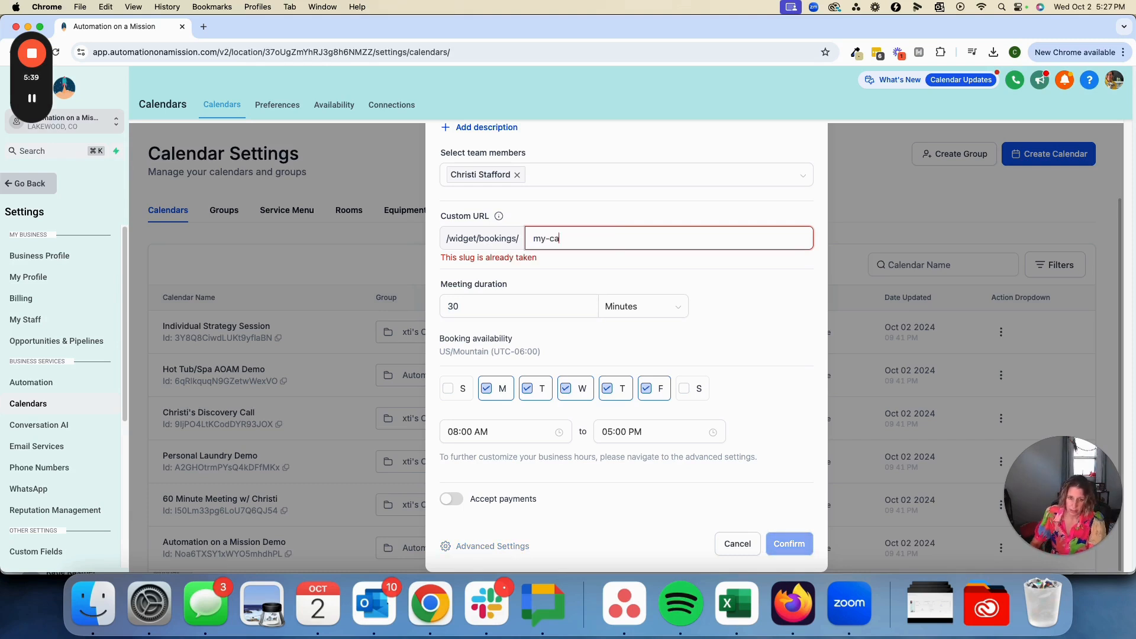
pyautogui.write('lendar-is-cool')
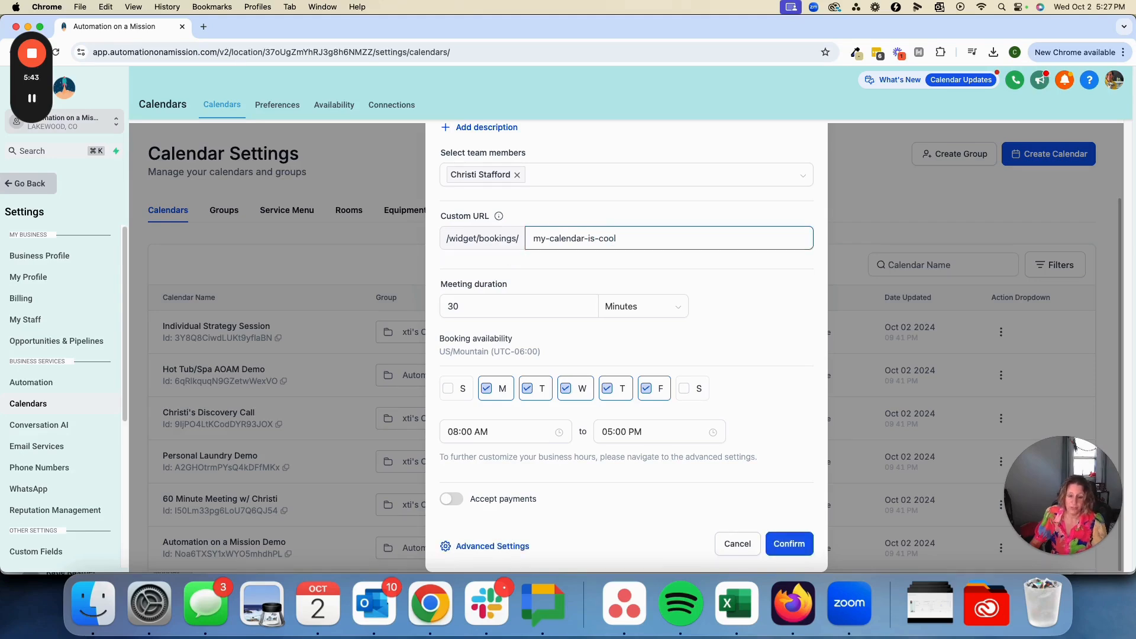
pyautogui.click(797, 544)
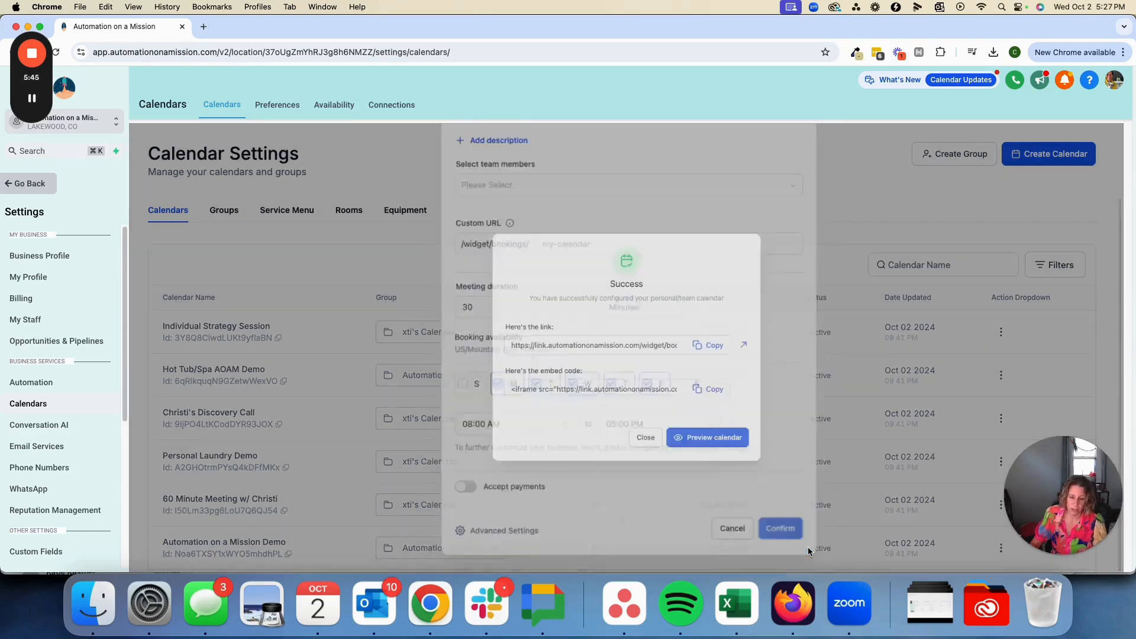
pyautogui.click(654, 458)
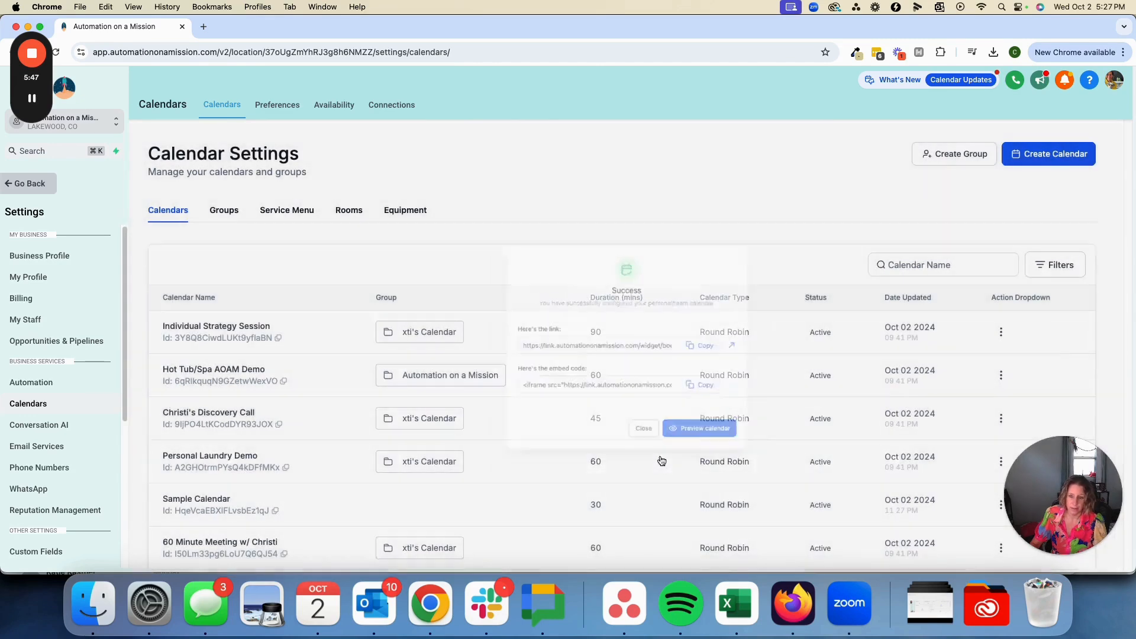
# Open Sample Calendar from the calendar list for editing
pyautogui.click(955, 264)
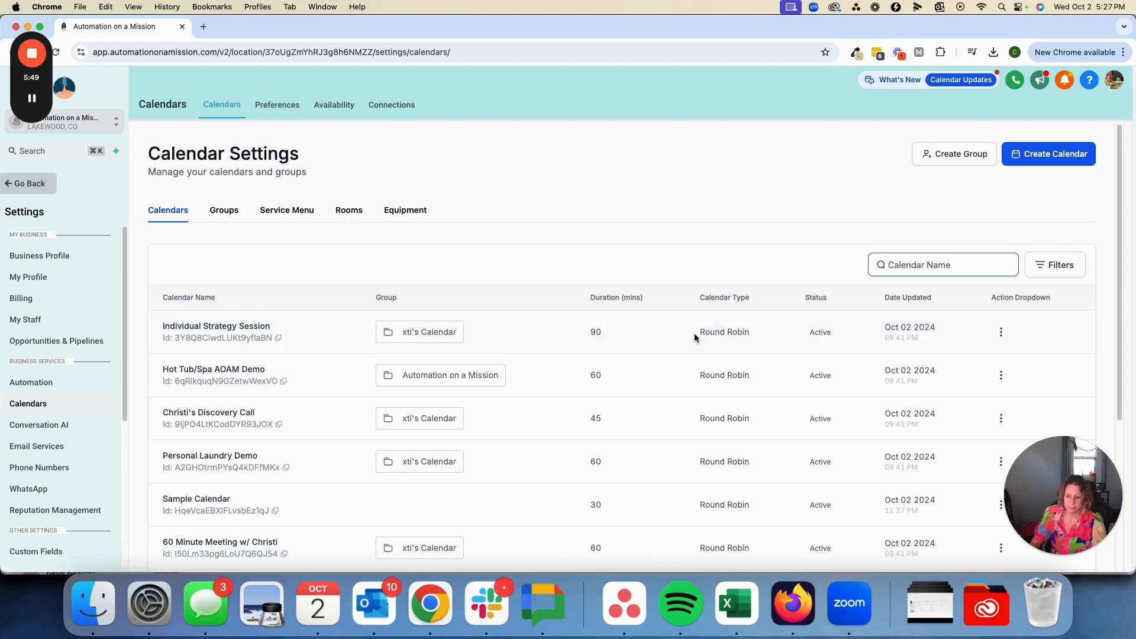
pyautogui.scroll(-1, 688, 339)
pyautogui.click(203, 497)
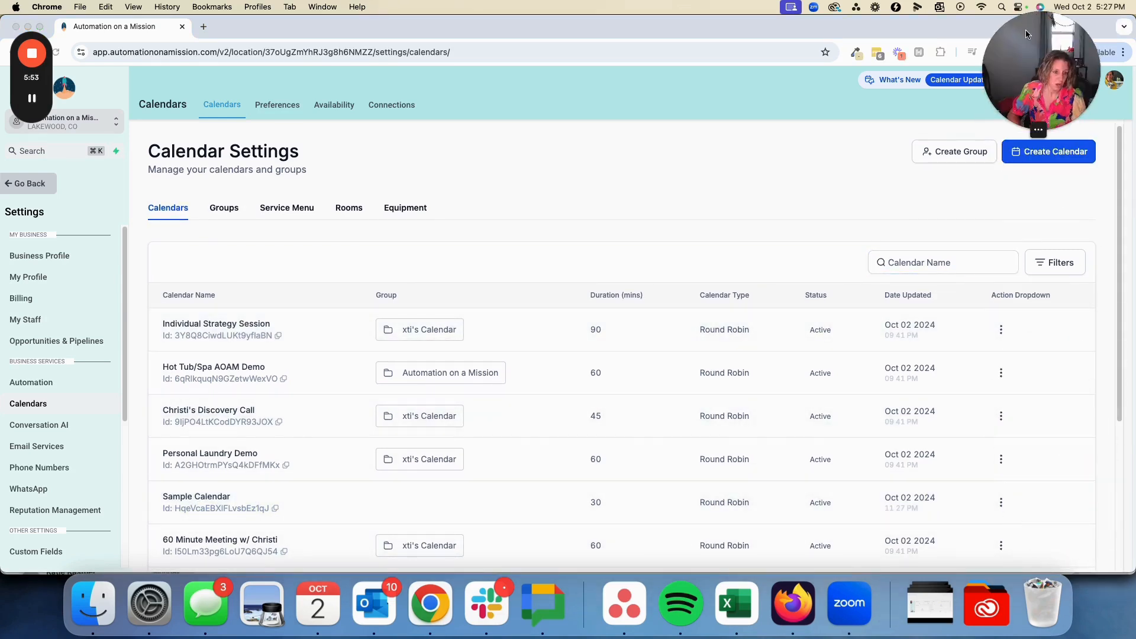
pyautogui.click(1000, 502)
pyautogui.click(982, 377)
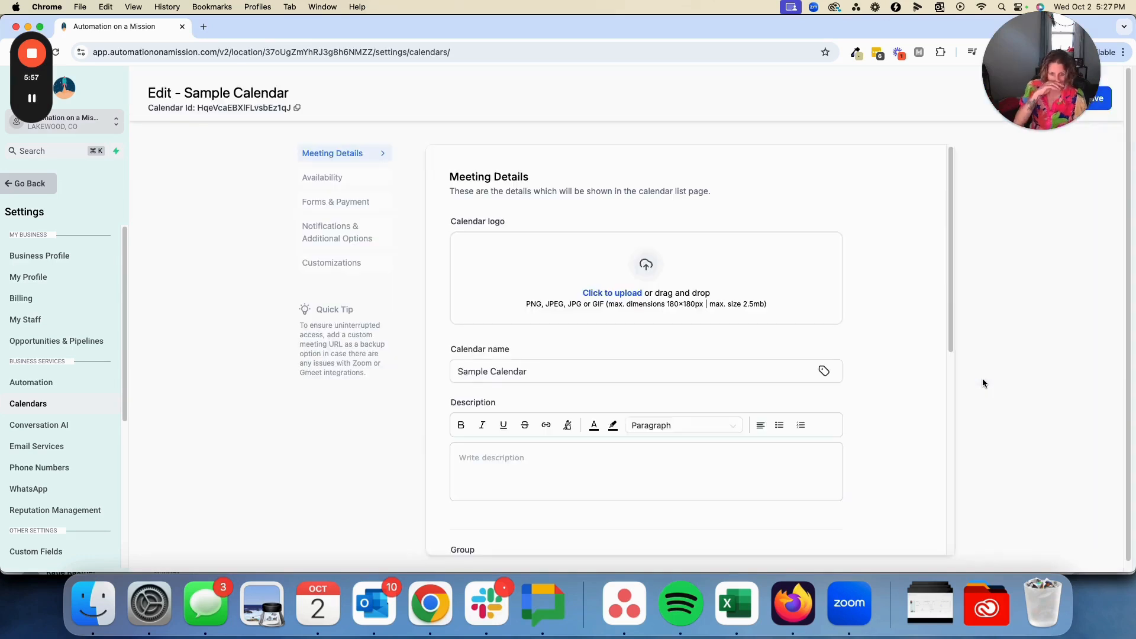
# Set the assigned team member's meeting location to Zoom in the calendar's meeting details
pyautogui.scroll(-7, 902, 454)
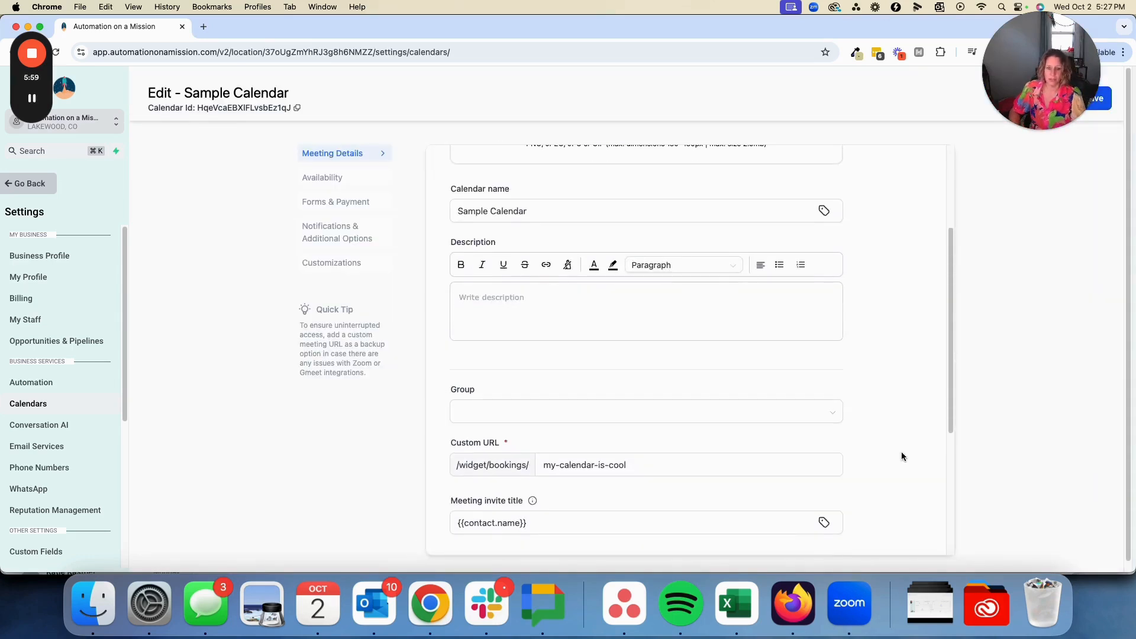
pyautogui.click(535, 445)
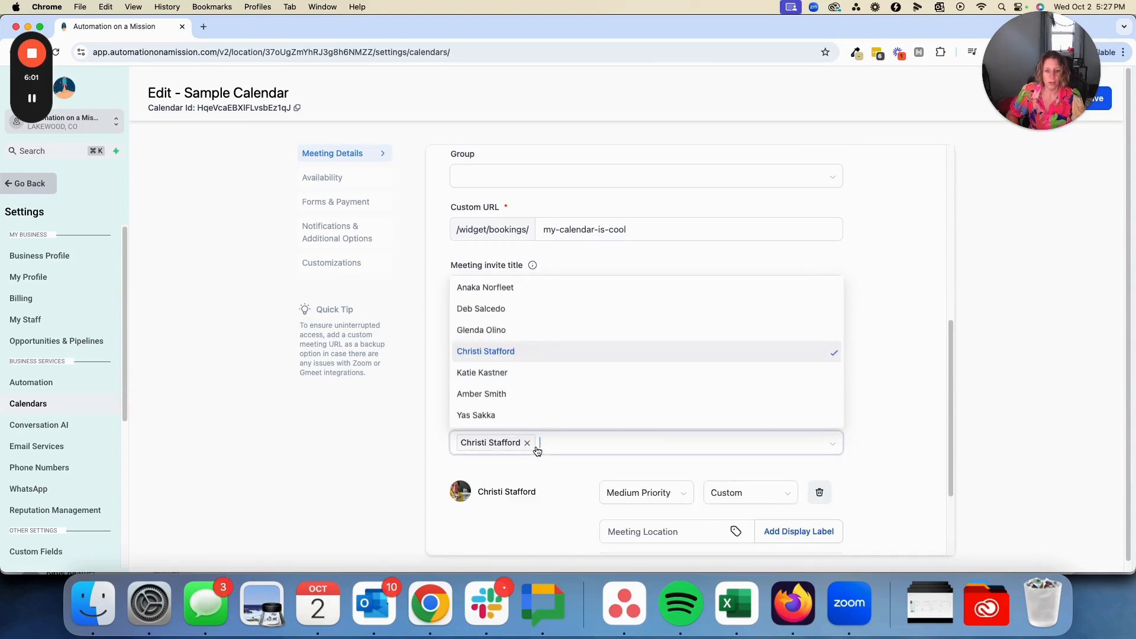
pyautogui.click(345, 472)
pyautogui.scroll(-3, 651, 411)
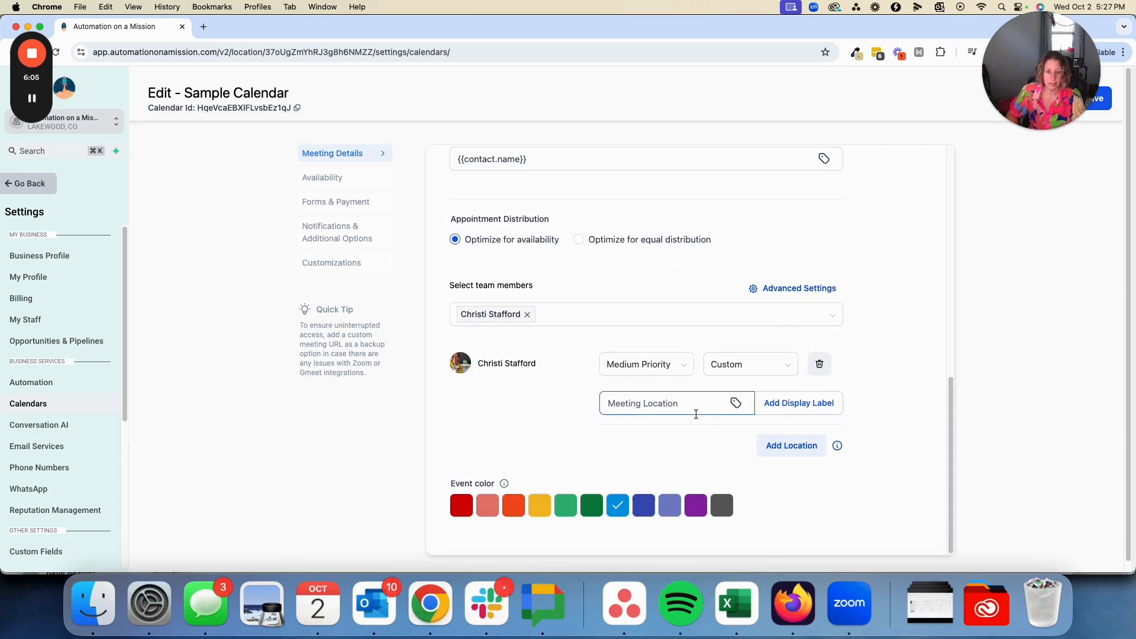
pyautogui.scroll(2, 697, 410)
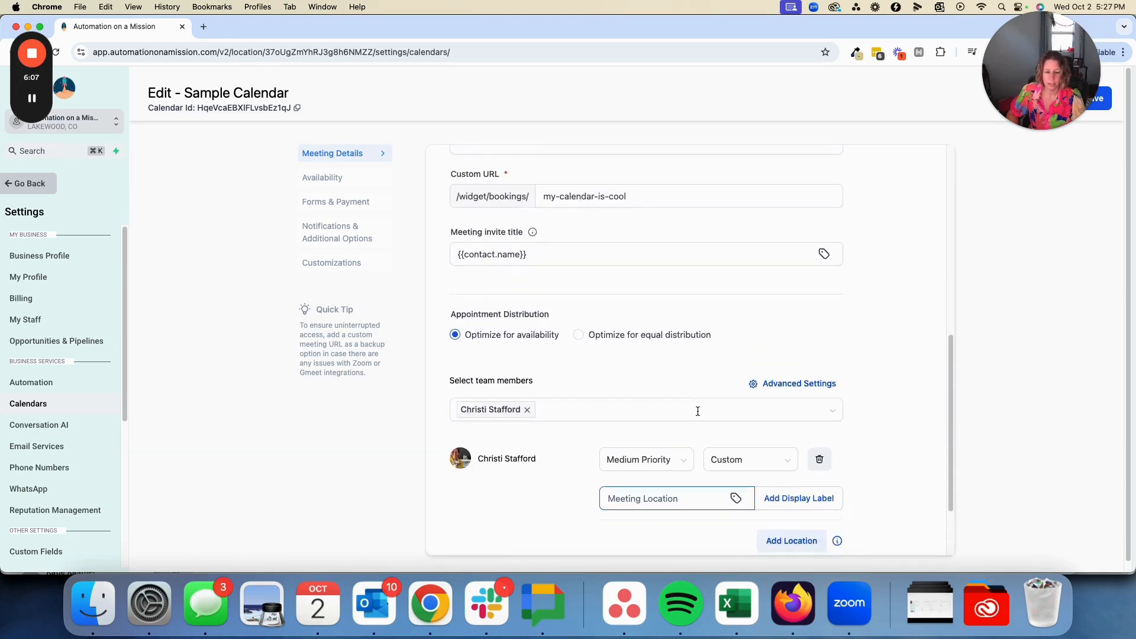
pyautogui.scroll(-2, 701, 411)
pyautogui.click(733, 402)
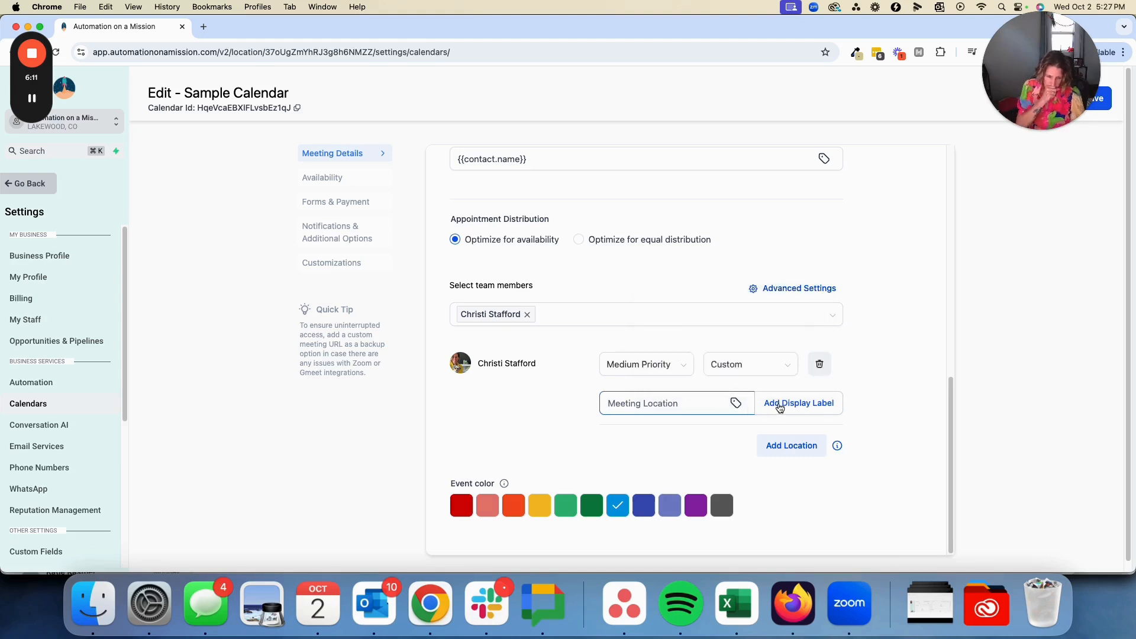
pyautogui.click(771, 364)
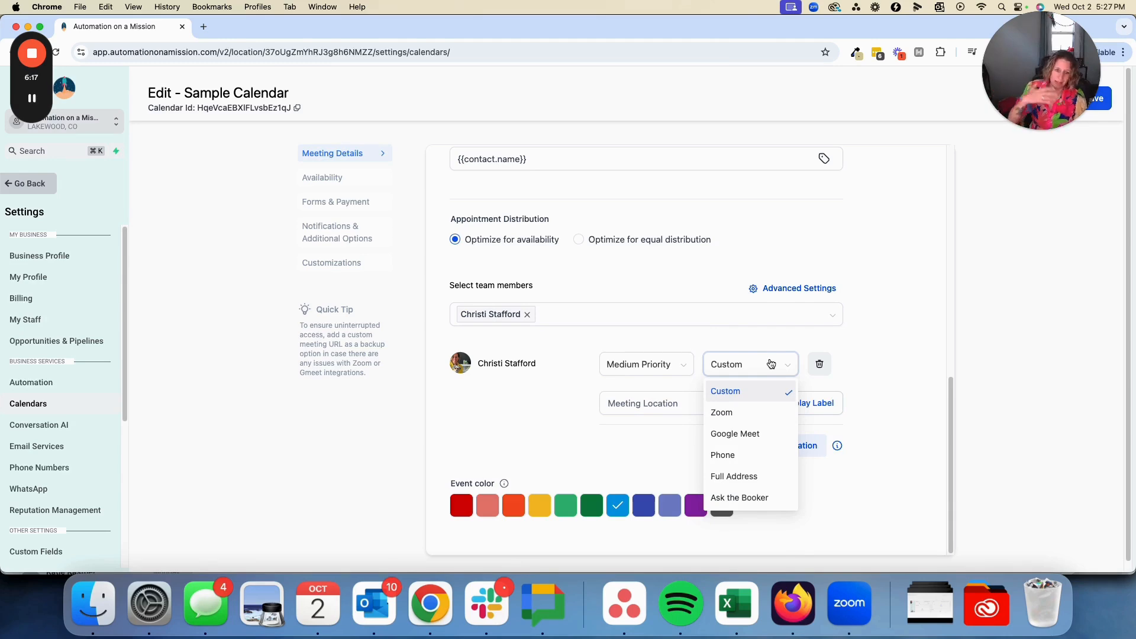
pyautogui.click(730, 412)
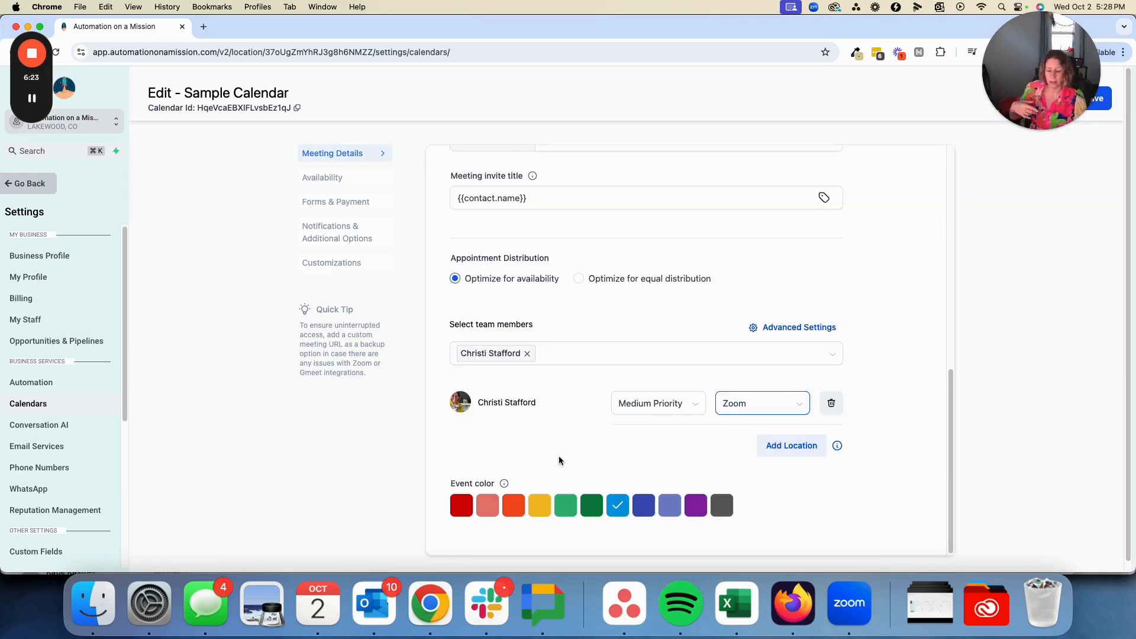
# Remove Friday's hours from the calendar's weekly availability
pyautogui.scroll(5, 558, 459)
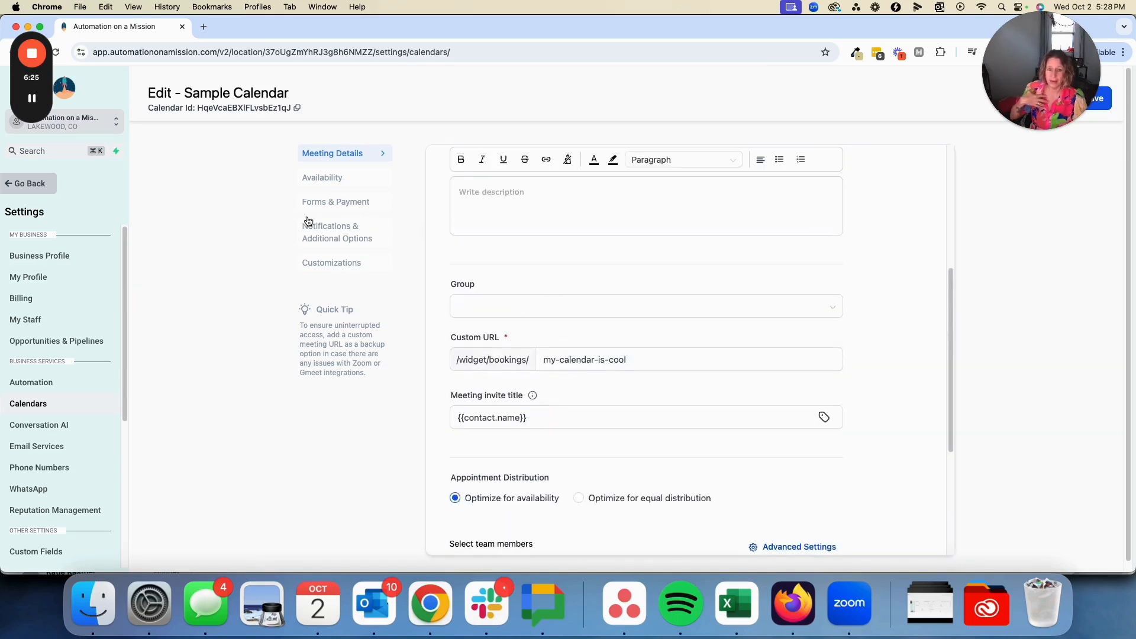
pyautogui.click(329, 186)
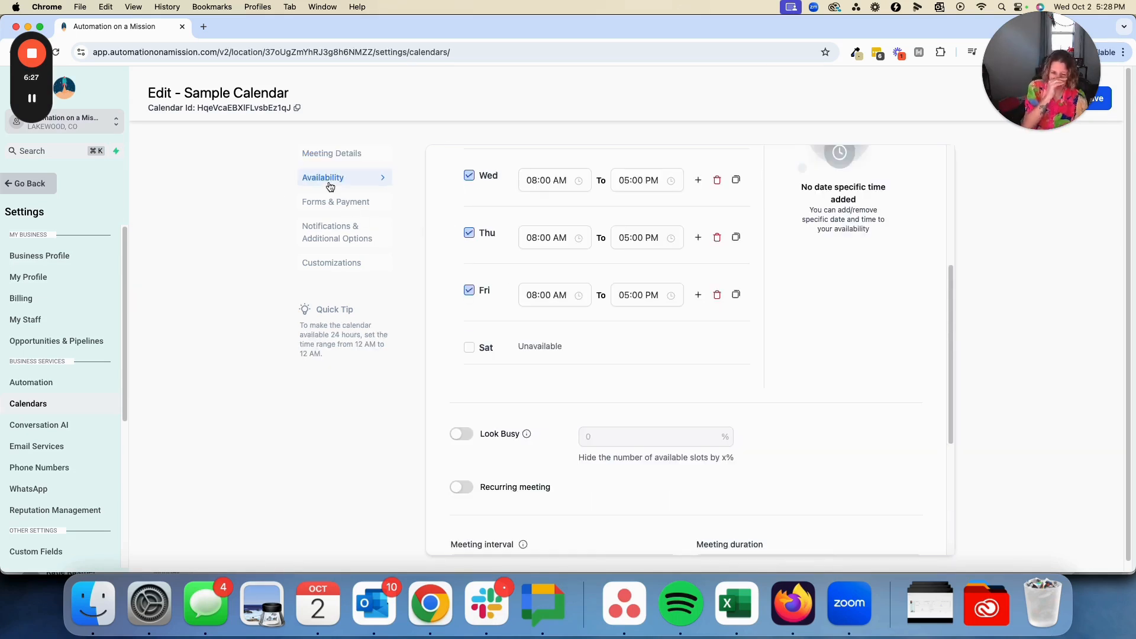
pyautogui.scroll(4, 455, 304)
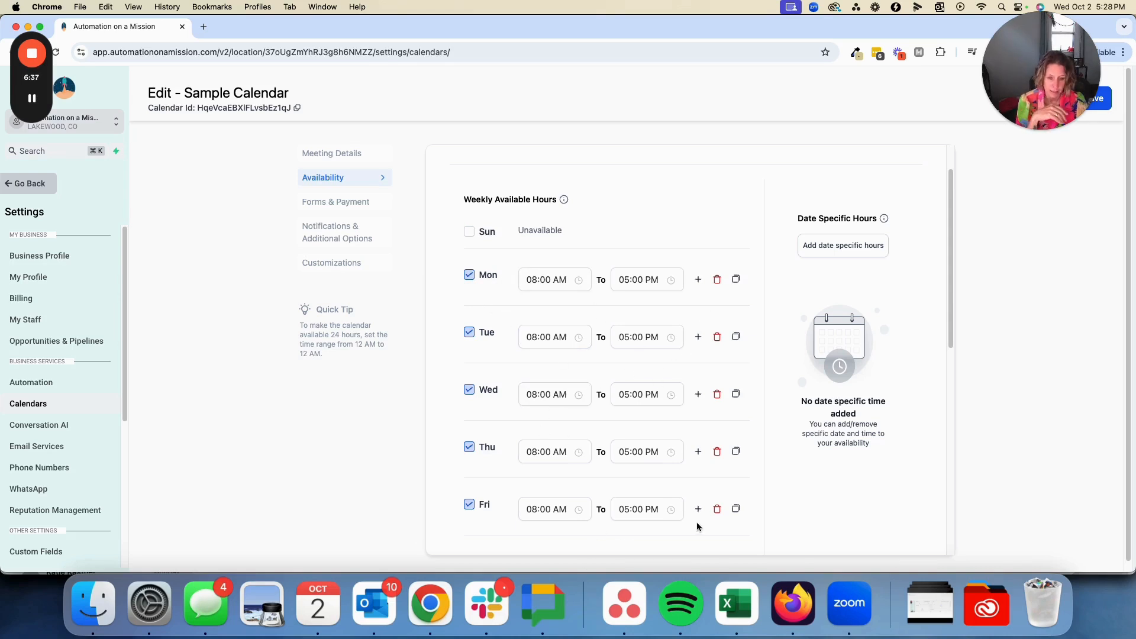
pyautogui.click(717, 509)
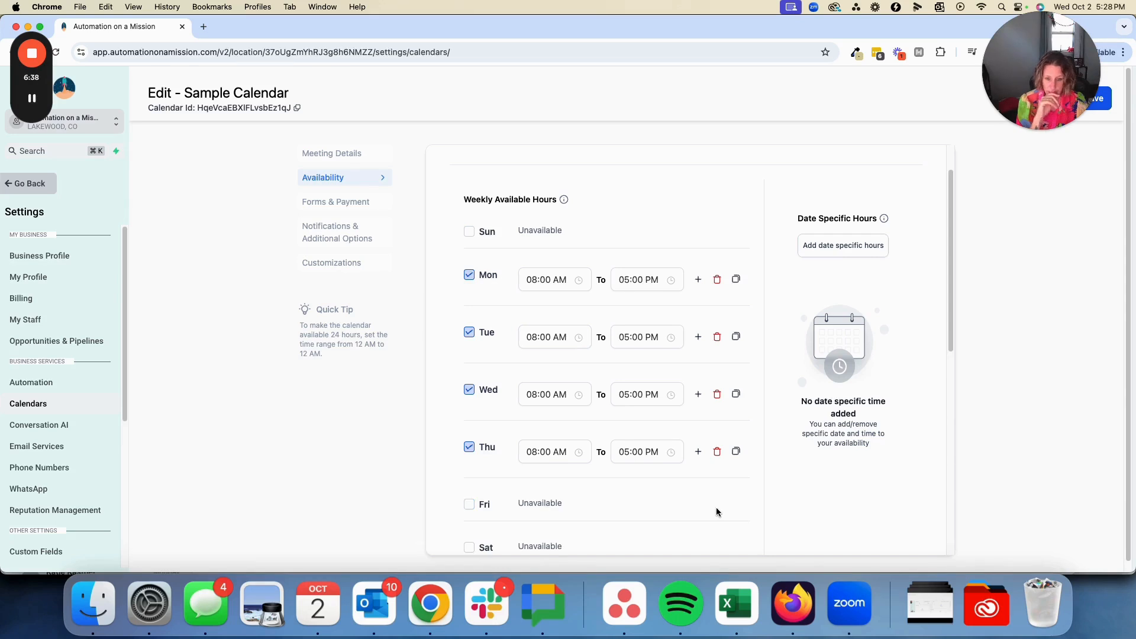
# Set the end of the available hours on Thursday and Tuesday to 02:00 PM
pyautogui.click(633, 454)
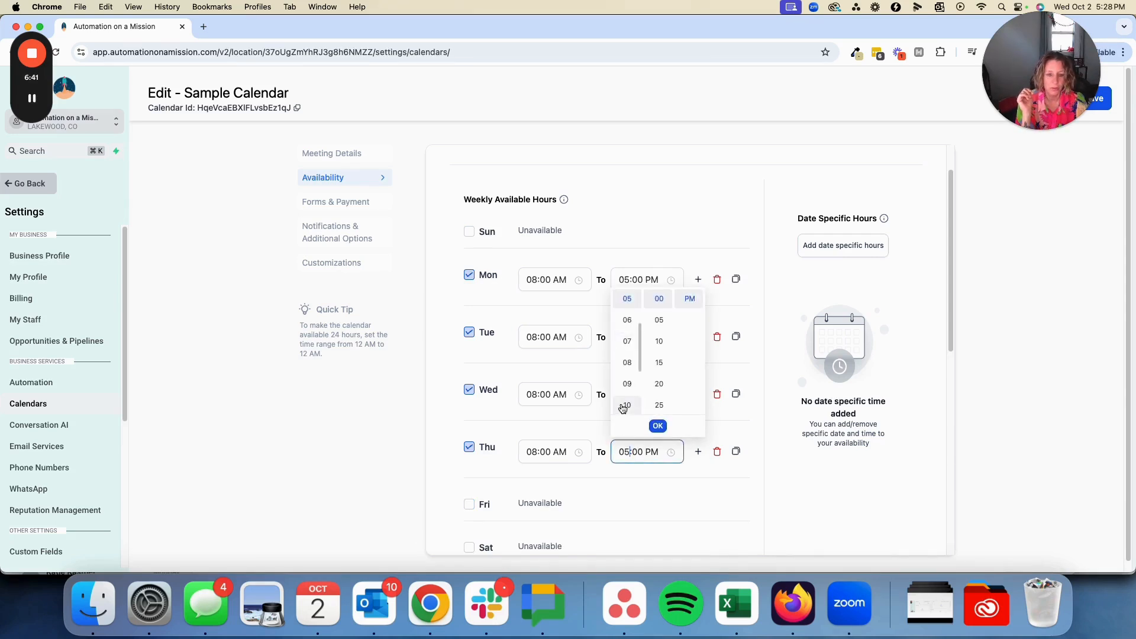
pyautogui.scroll(3, 627, 379)
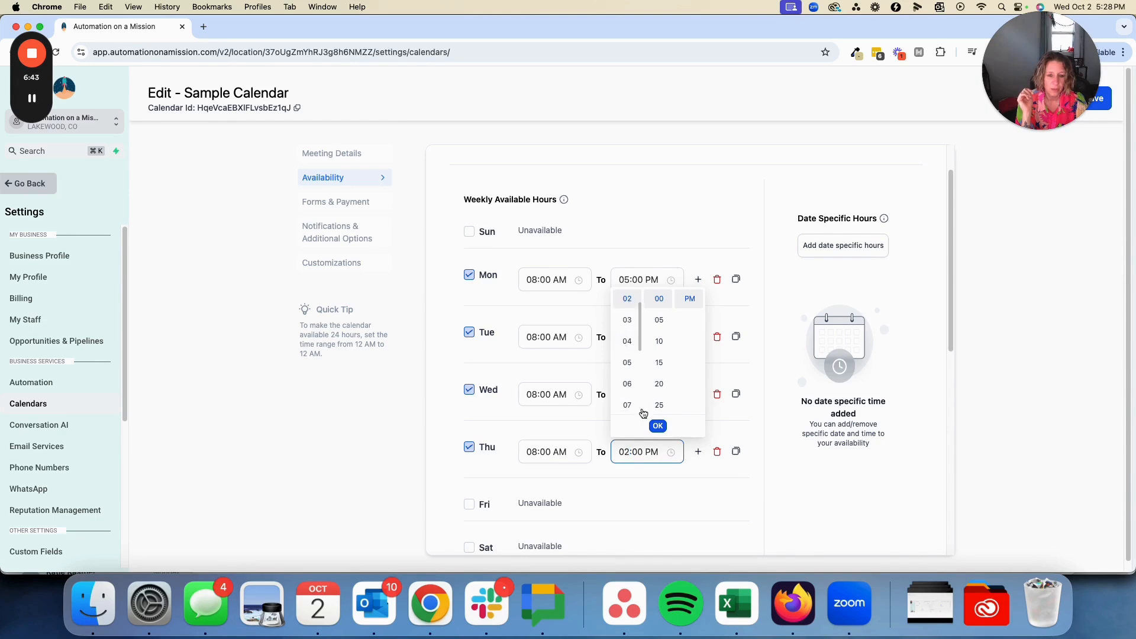
pyautogui.click(636, 501)
pyautogui.click(627, 342)
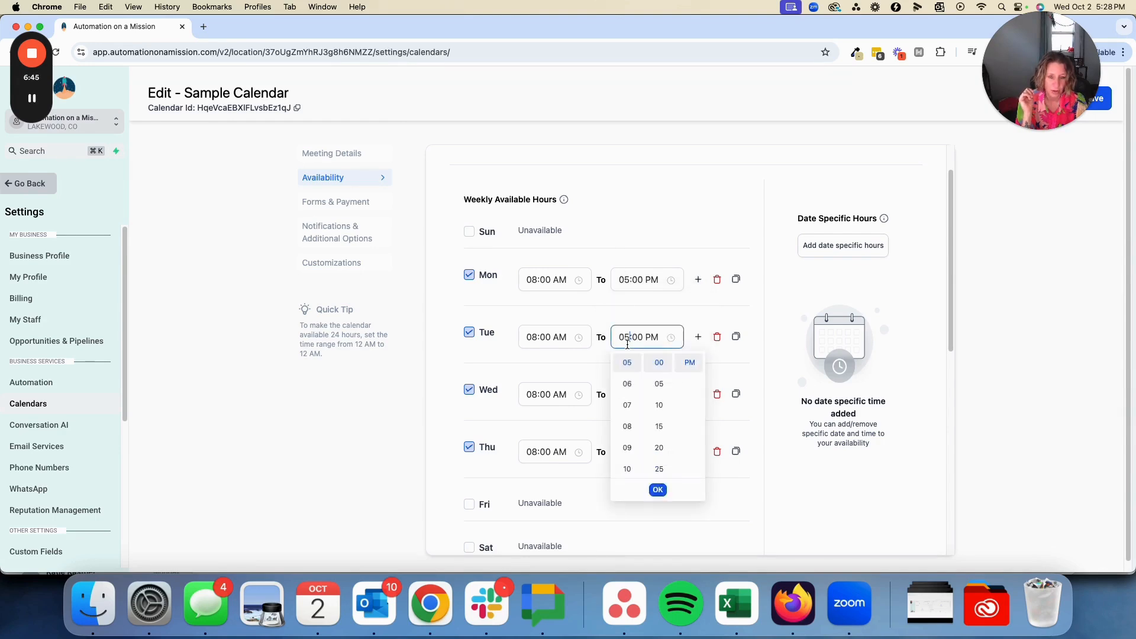
pyautogui.scroll(3, 627, 426)
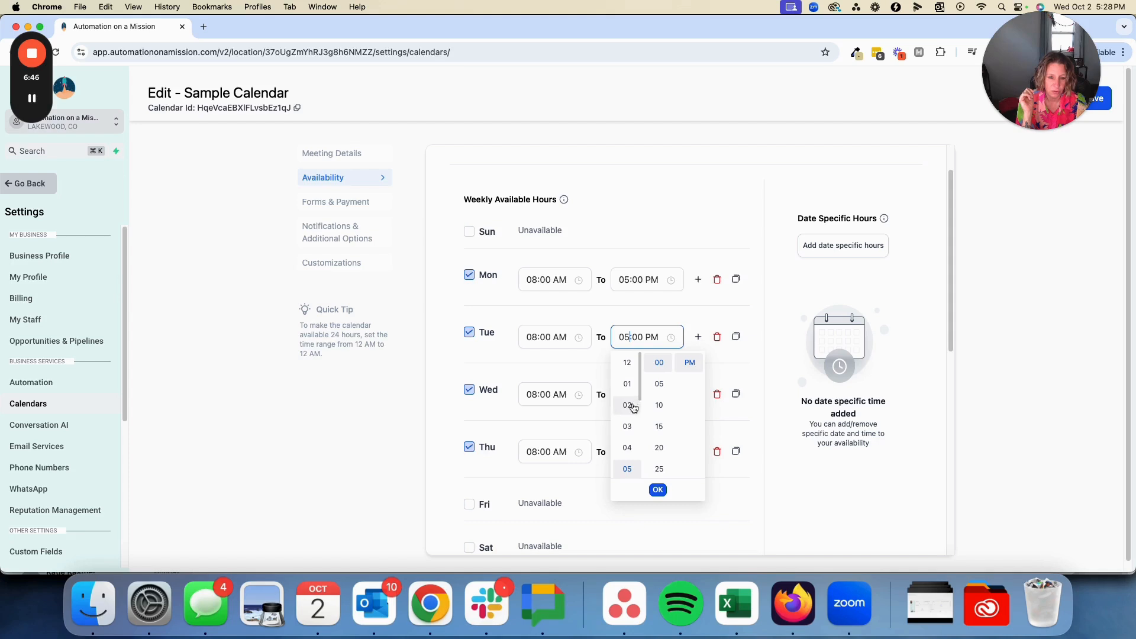
pyautogui.click(442, 445)
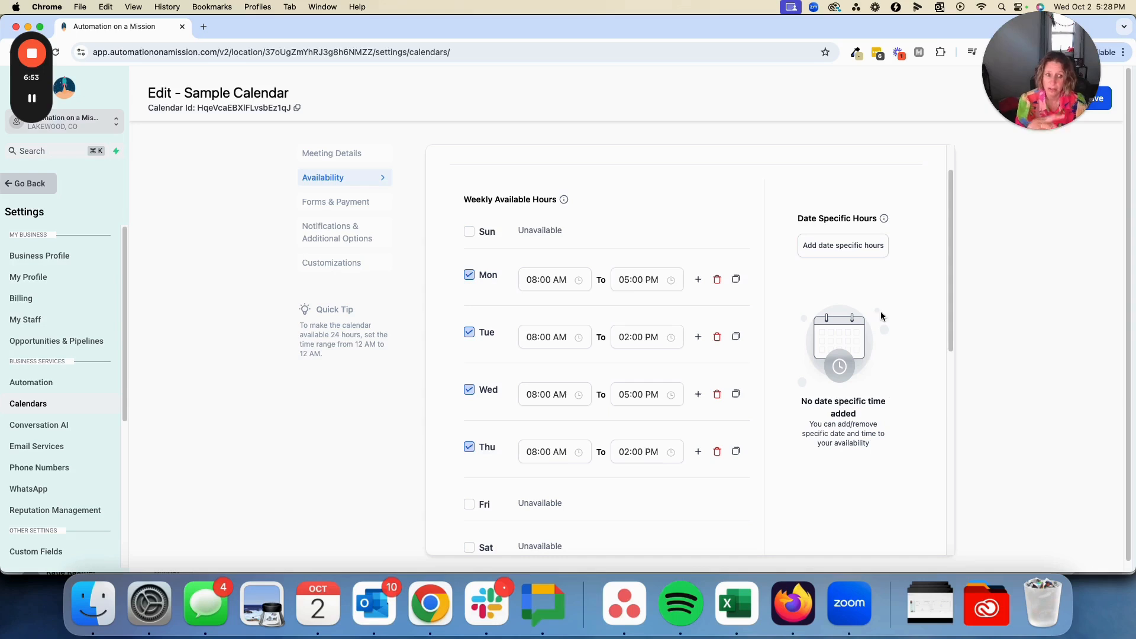
# Try out the Look Busy and Recurring meeting options, switching each one on and off again
pyautogui.scroll(-5, 870, 347)
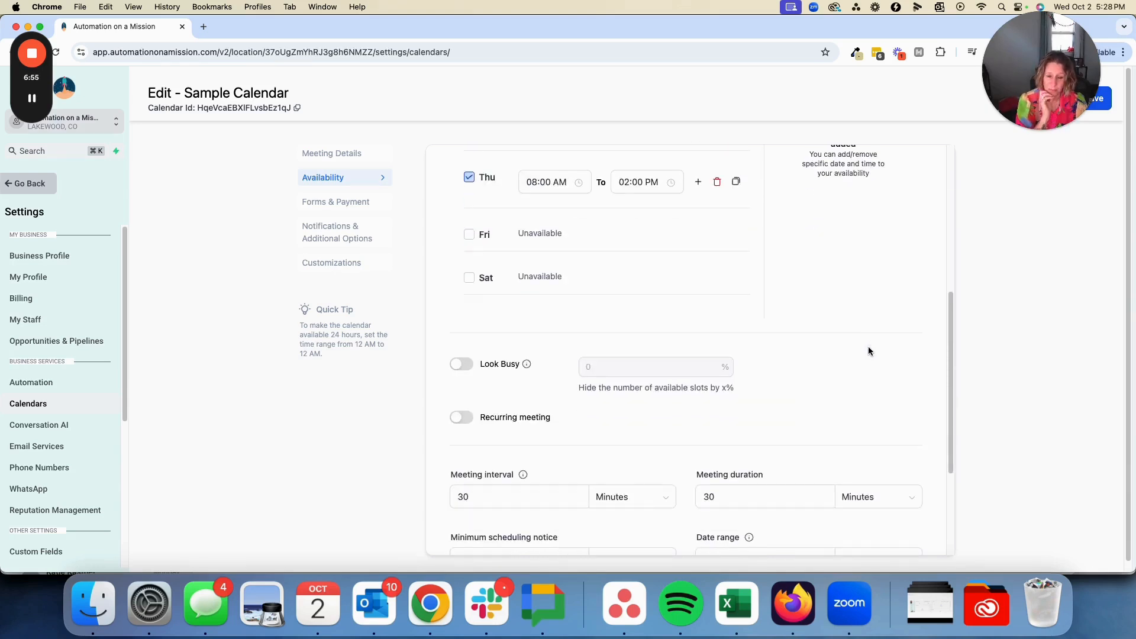
pyautogui.click(471, 365)
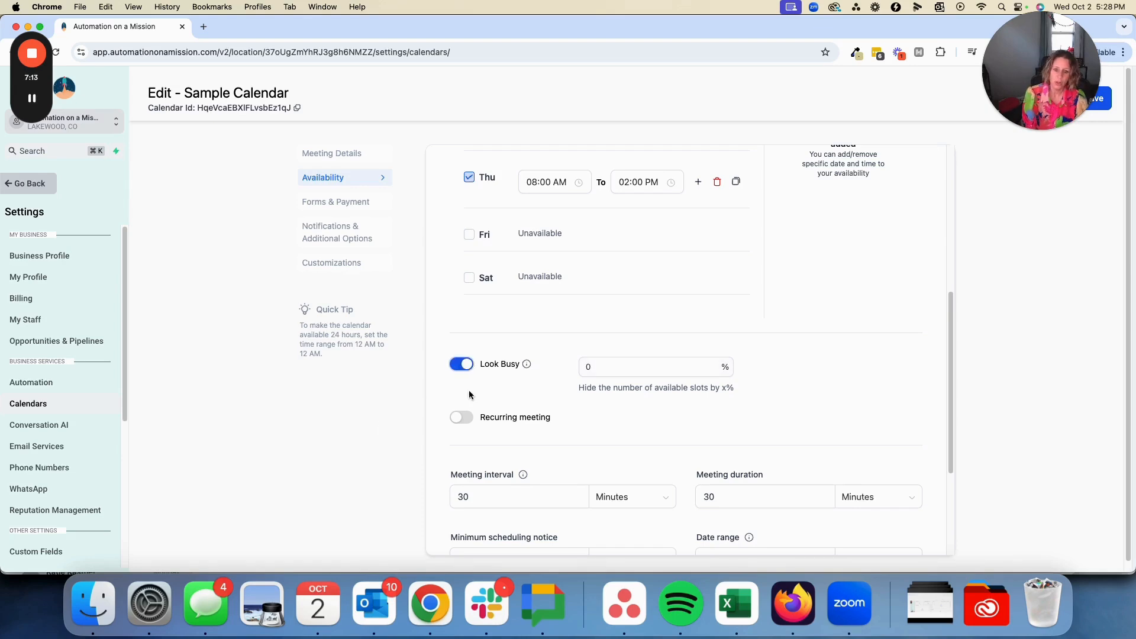
pyautogui.moveTo(527, 365)
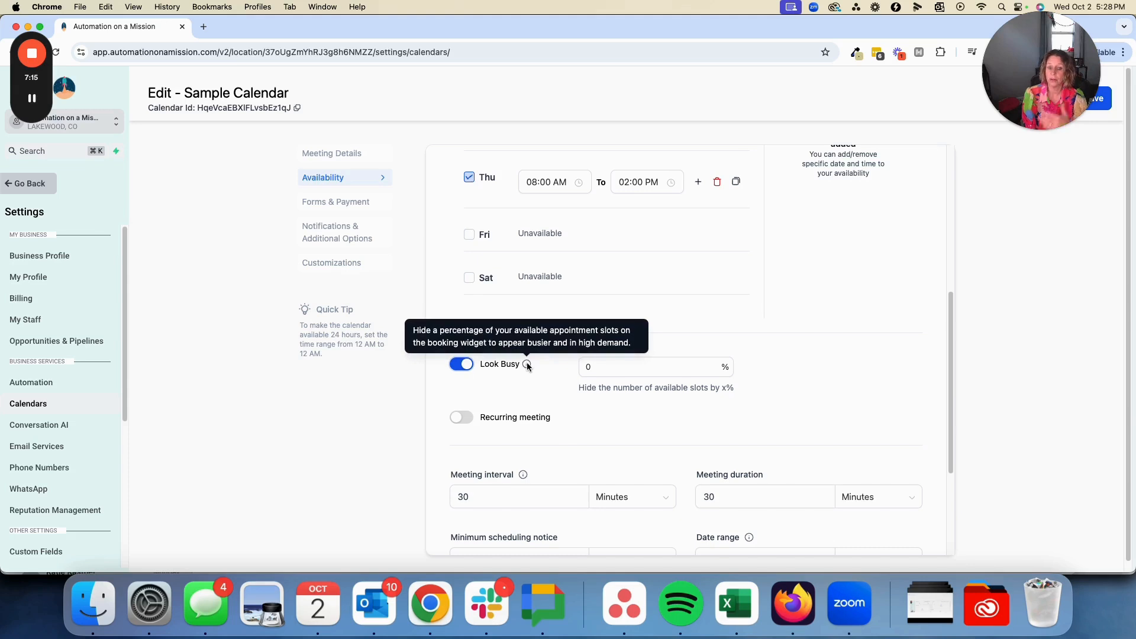
pyautogui.click(463, 365)
pyautogui.click(450, 419)
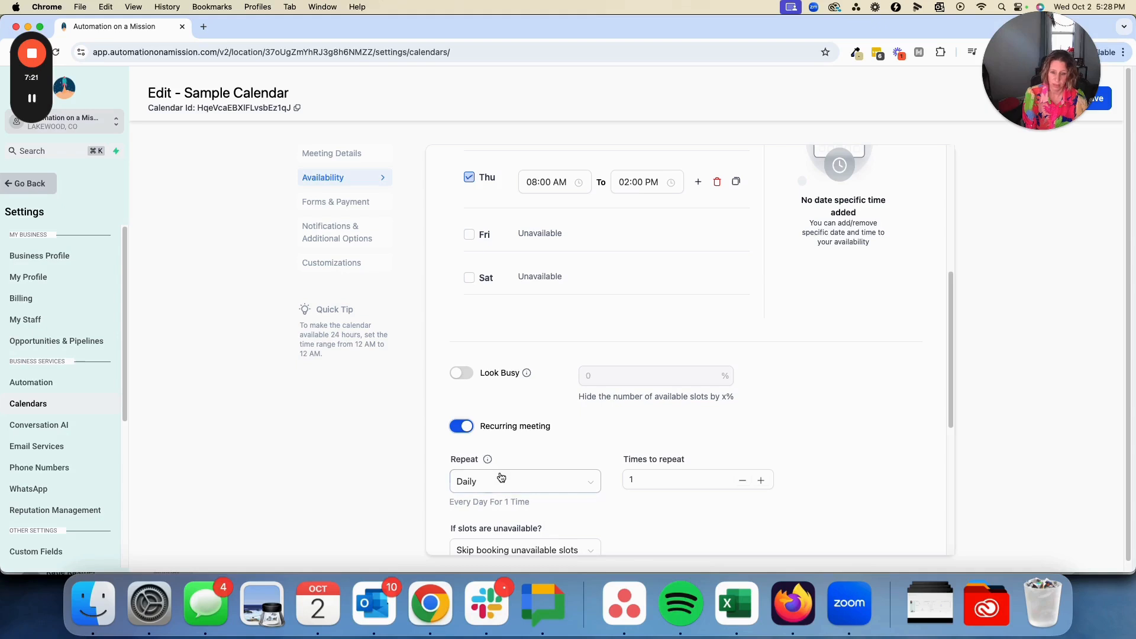
pyautogui.click(459, 427)
# Set the meeting interval to 15 minutes and the minimum scheduling notice to 1 day
pyautogui.scroll(-1, 406, 505)
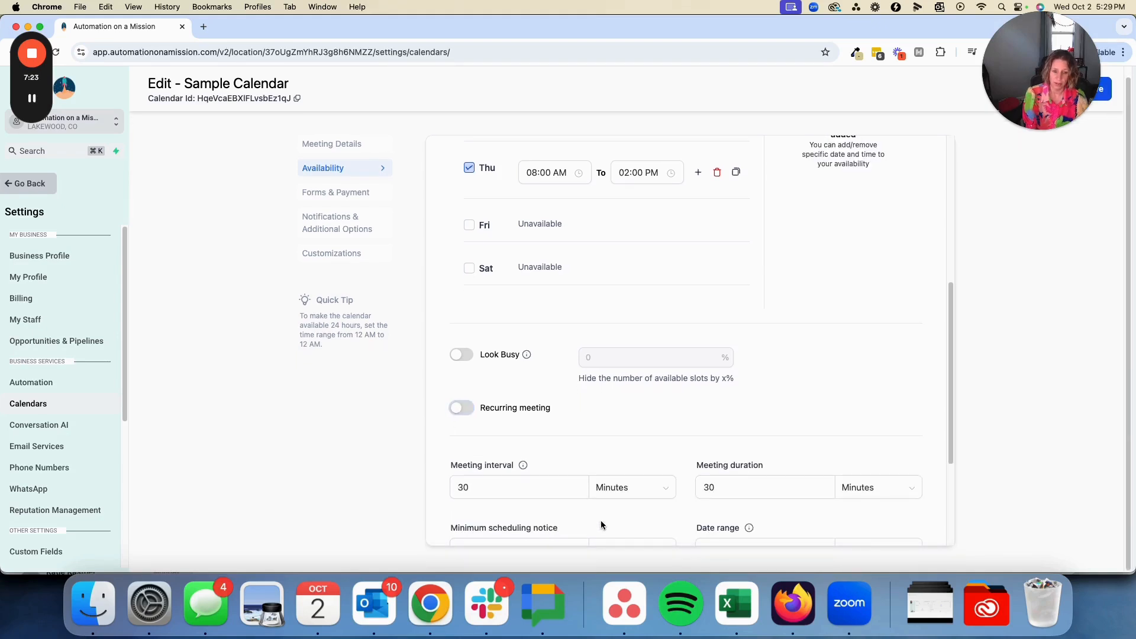
pyautogui.scroll(-3, 543, 503)
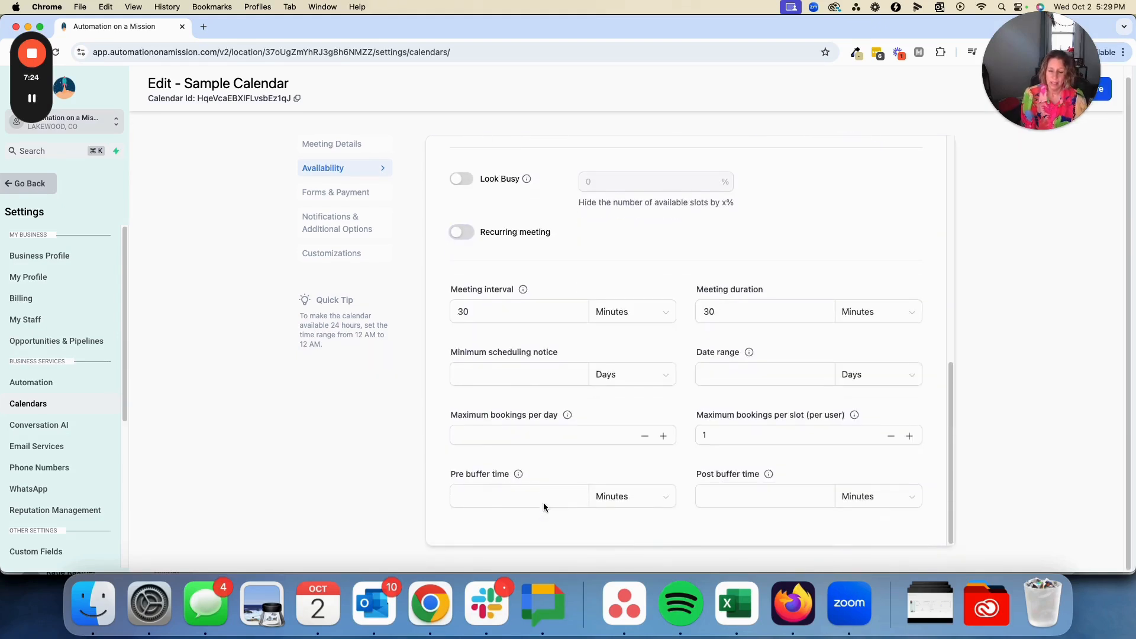
pyautogui.doubleClick(494, 318)
pyautogui.write('15')
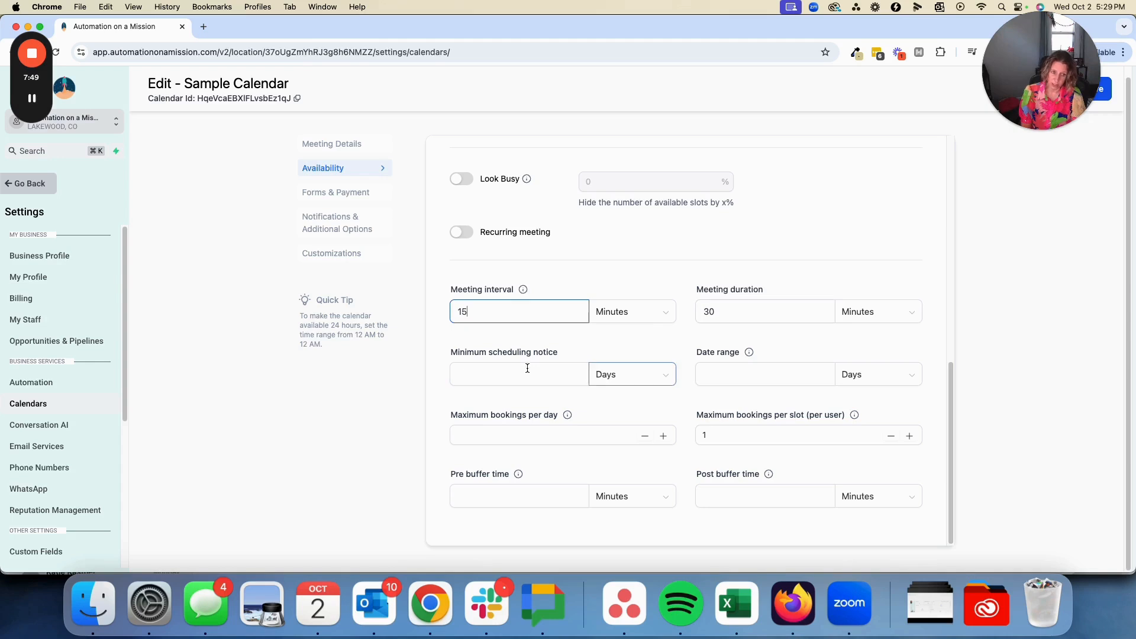
pyautogui.click(470, 373)
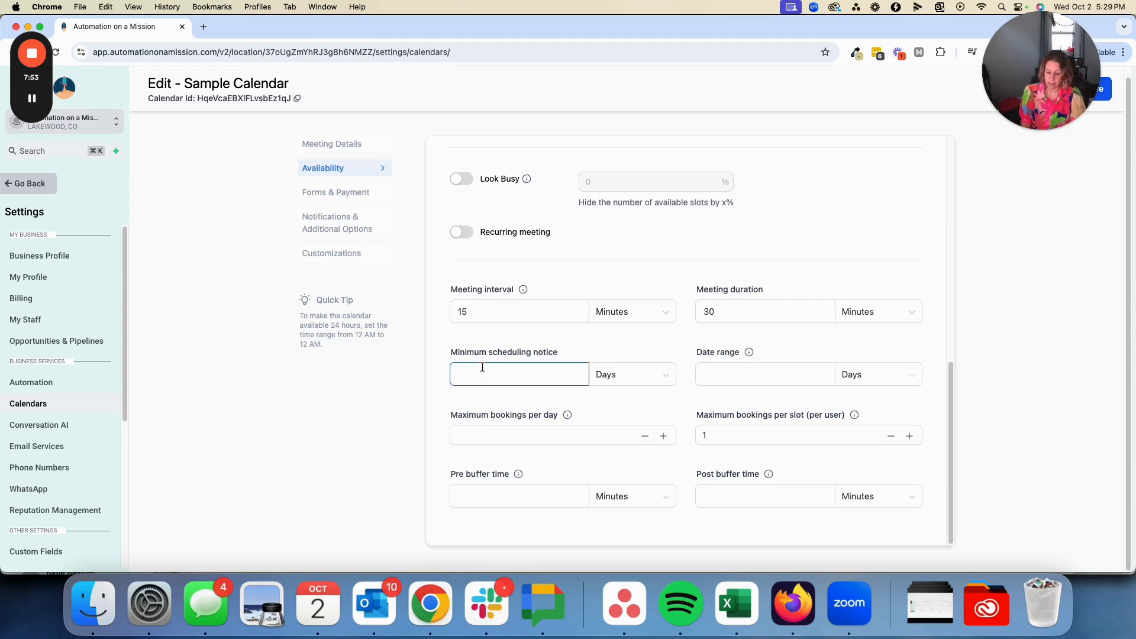
pyautogui.write('1')
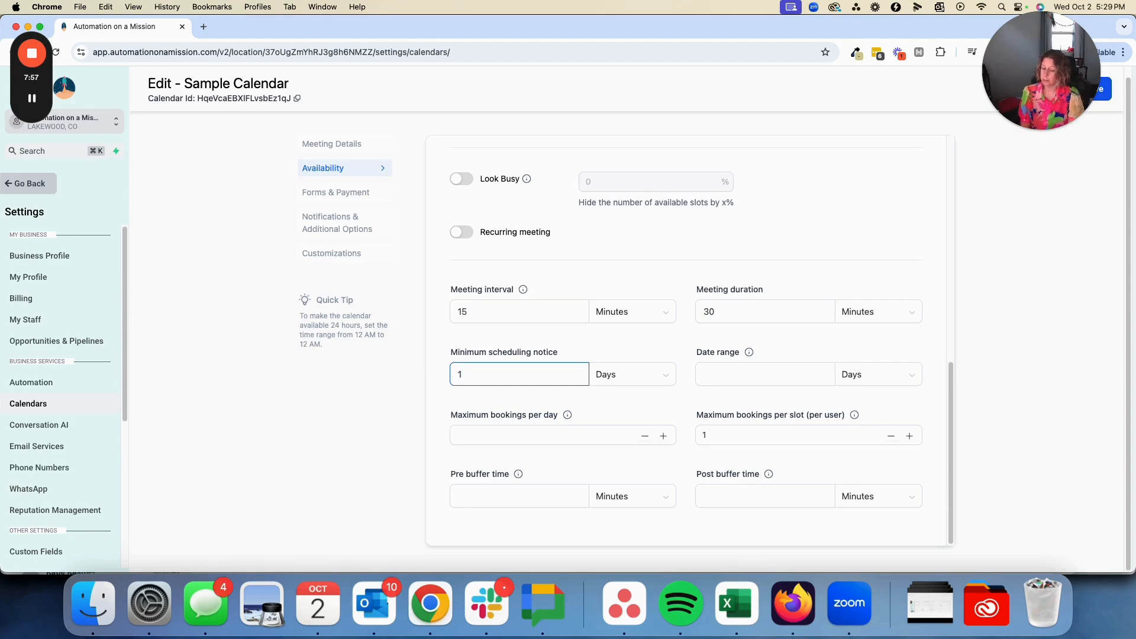
# Set the calendar's date range to 60 days and the maximum bookings per day to 3
pyautogui.click(732, 368)
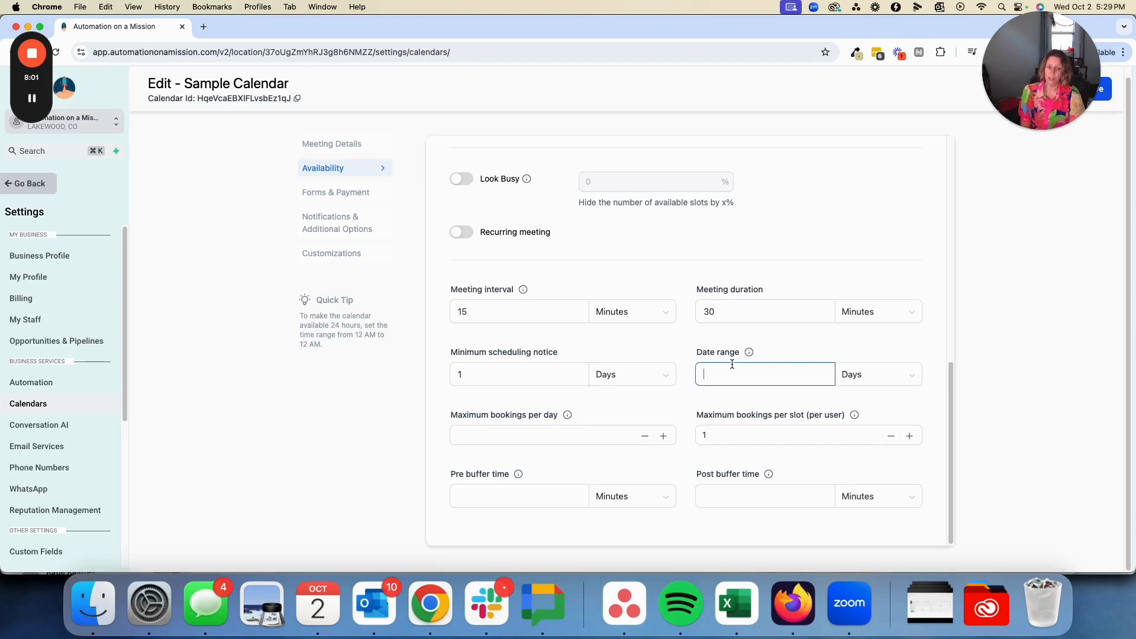
pyautogui.write('60')
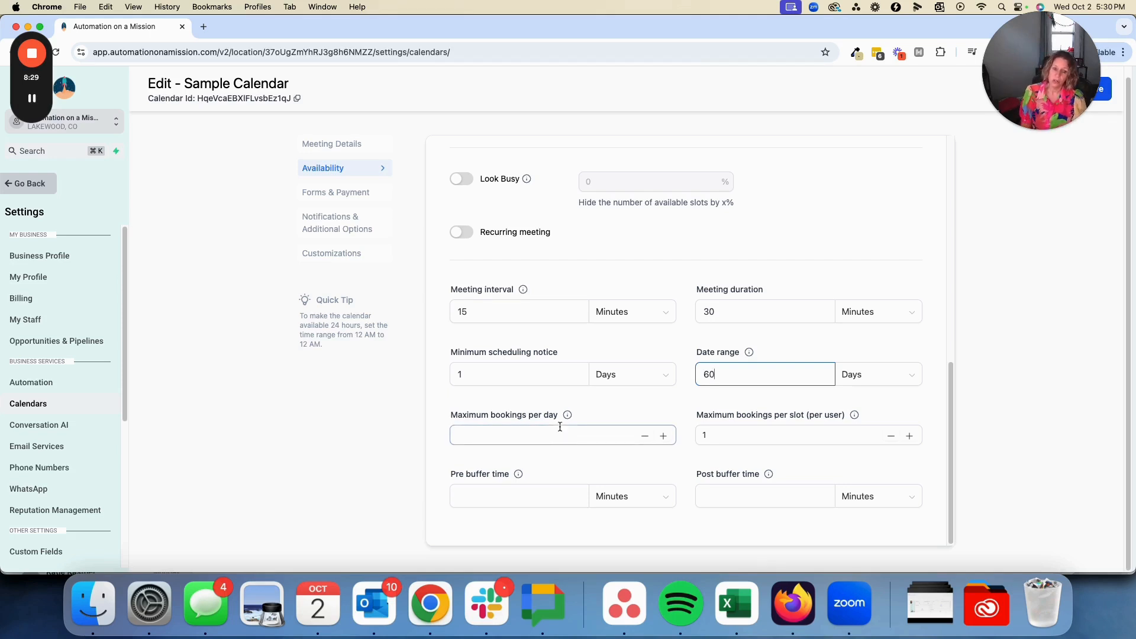
pyautogui.scroll(10, 560, 432)
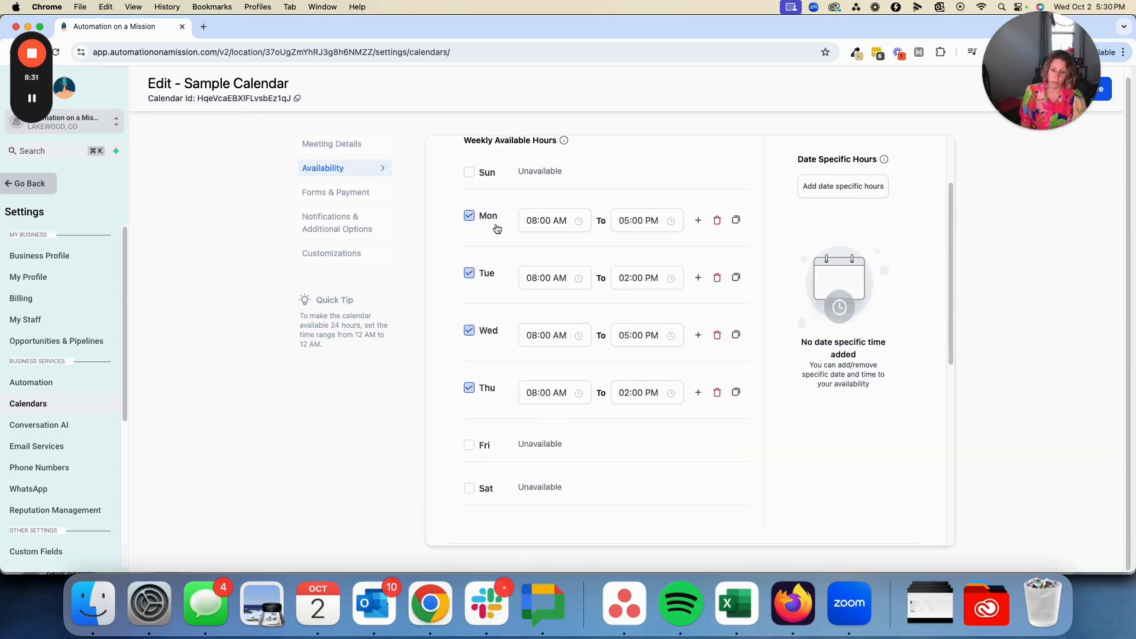
pyautogui.scroll(-10, 529, 496)
pyautogui.scroll(-1, 519, 483)
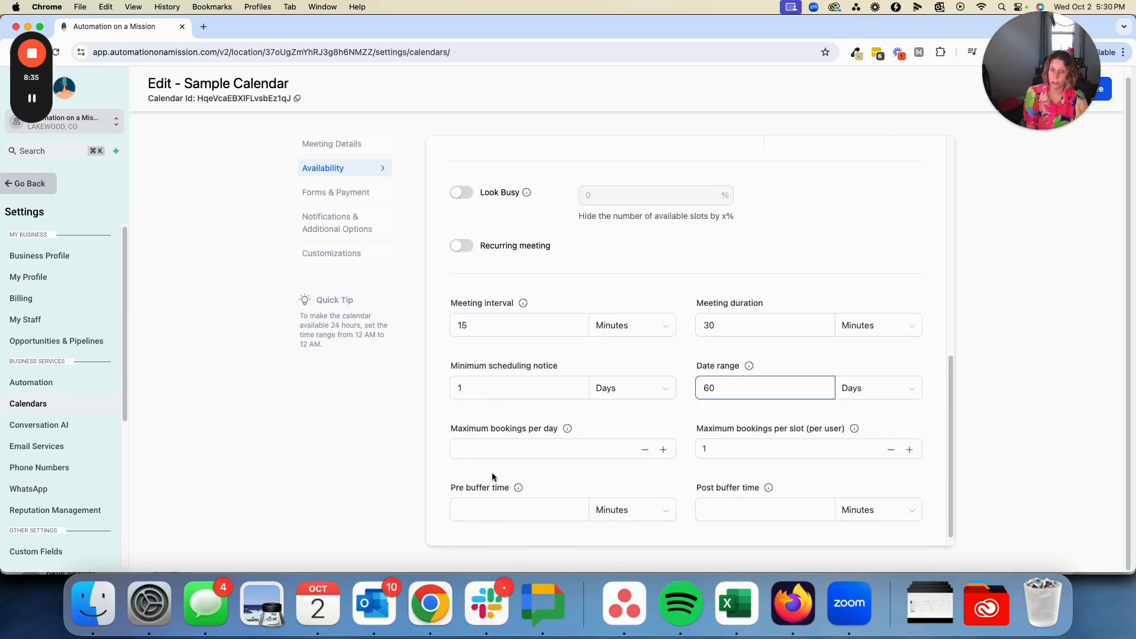
pyautogui.click(539, 450)
pyautogui.write('3')
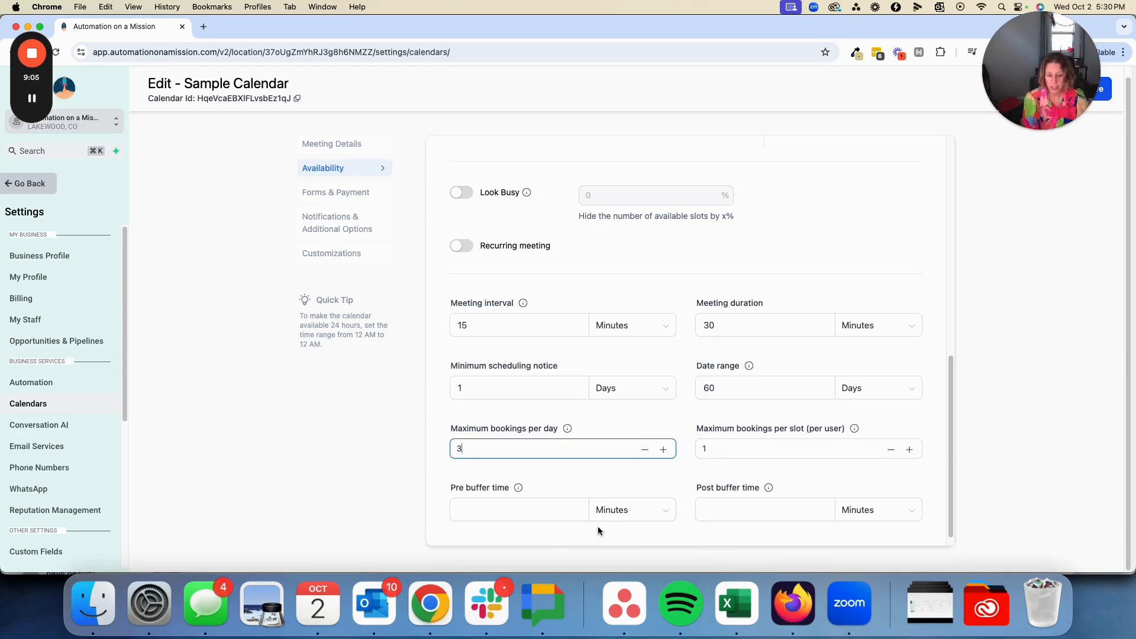
# Set the pre buffer time to 15 minutes
pyautogui.scroll(-1, 530, 524)
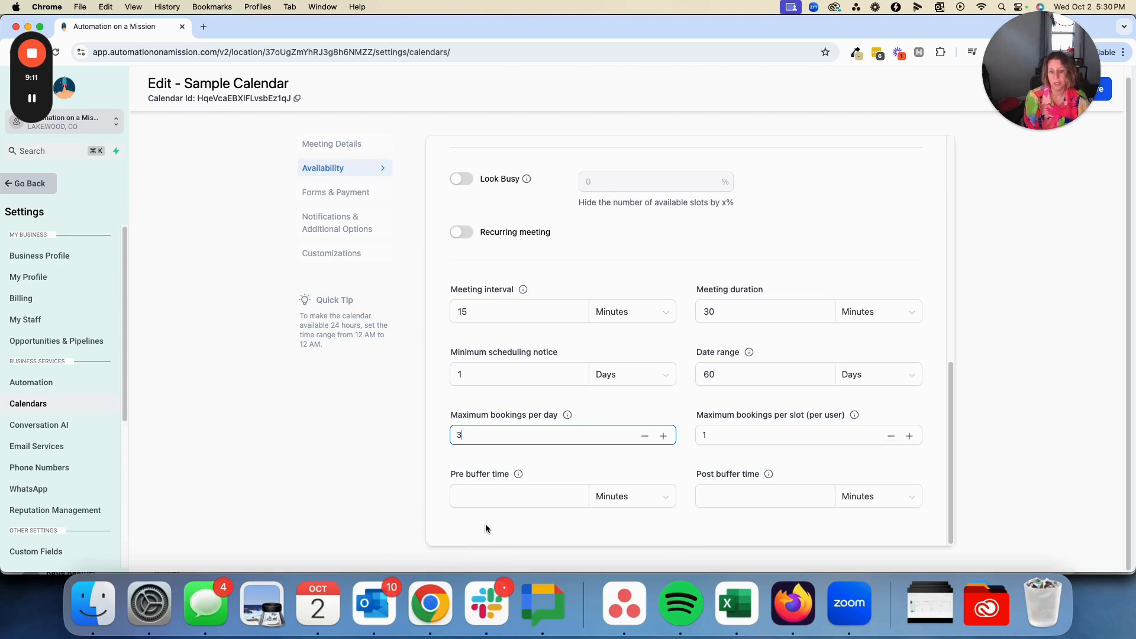
pyautogui.click(493, 493)
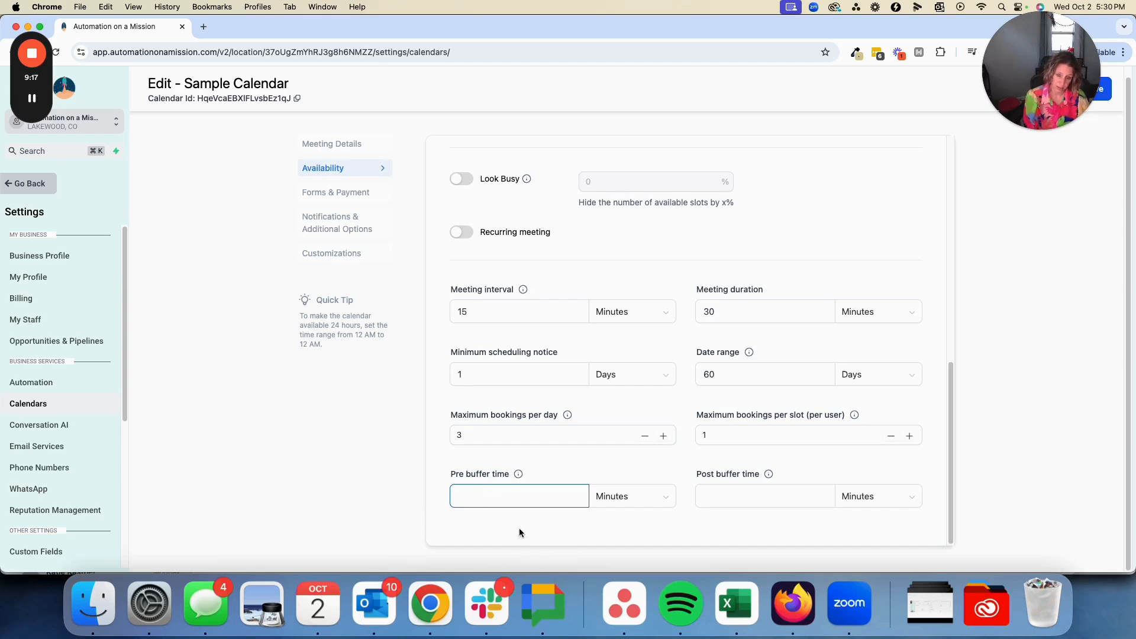
pyautogui.write('15')
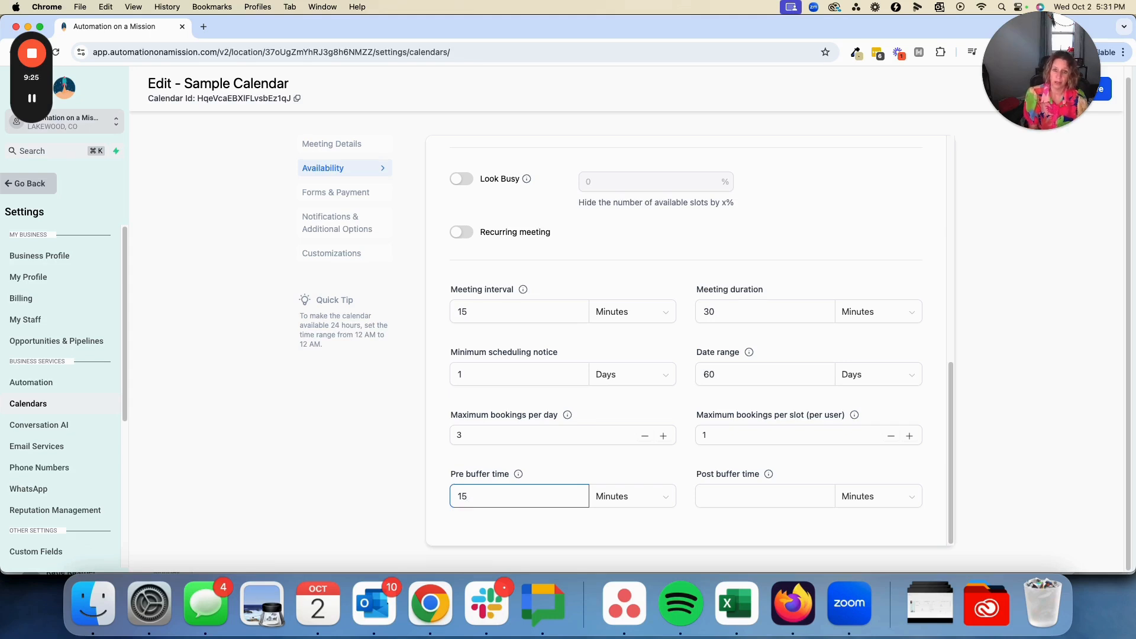
# Review the confirmation and payment settings, and the reschedule and cancellation placeholders in the additional notes
pyautogui.click(323, 201)
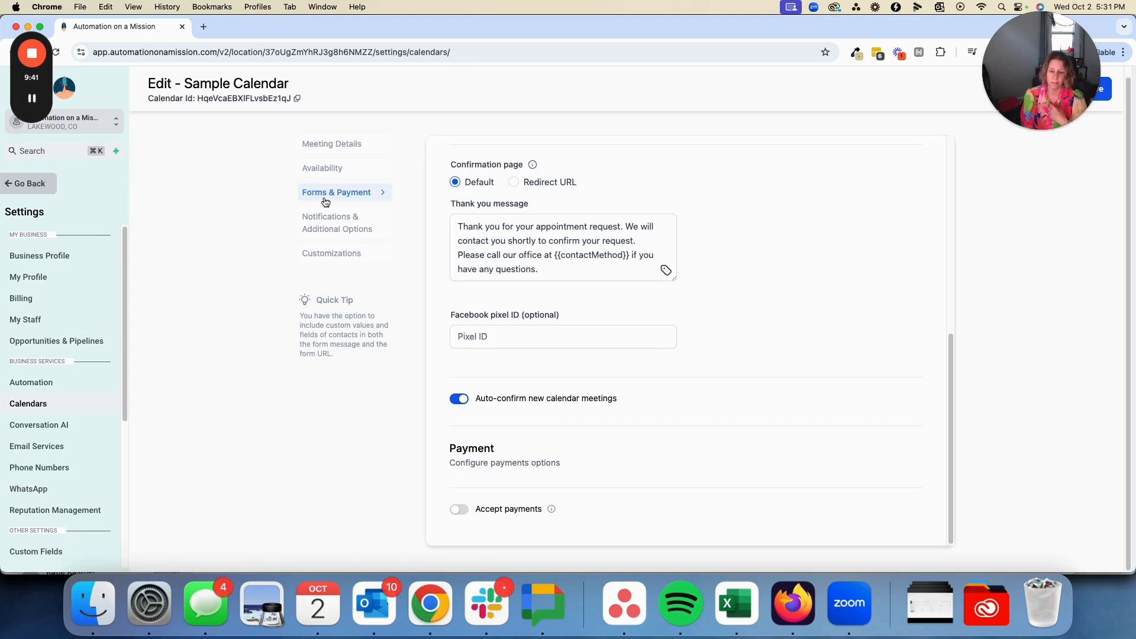
pyautogui.click(327, 227)
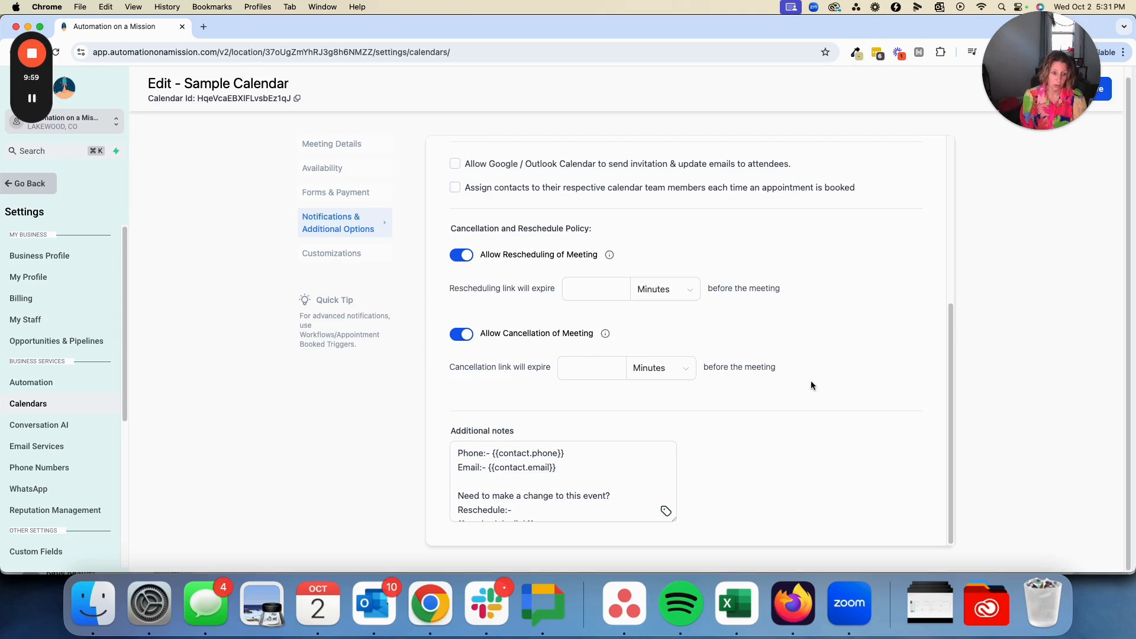
pyautogui.scroll(-3, 488, 487)
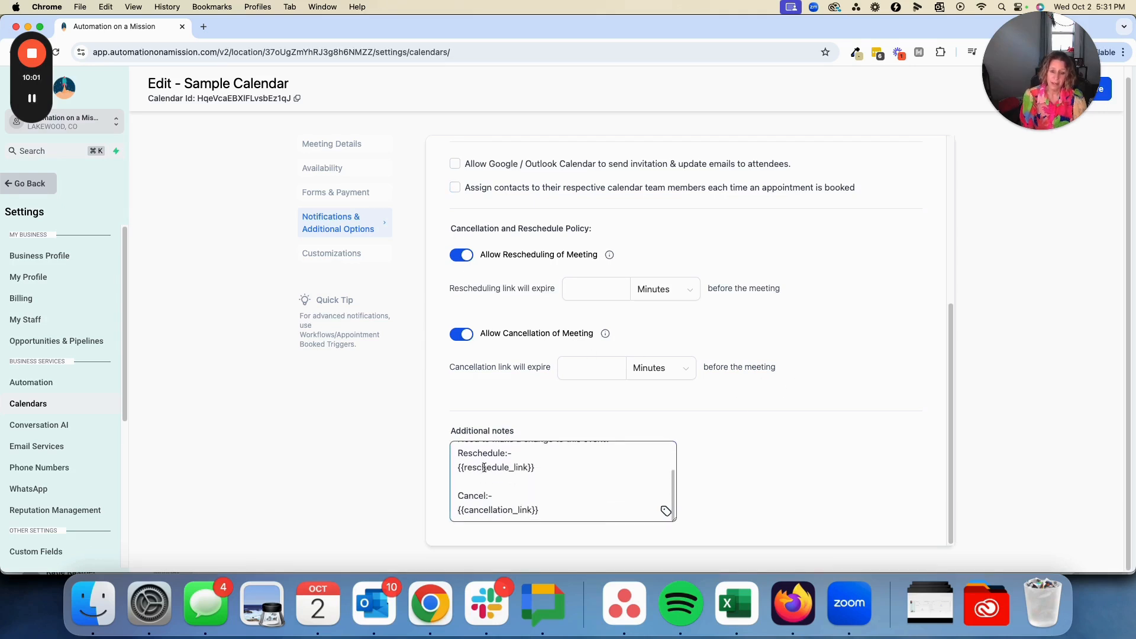
pyautogui.scroll(2, 484, 470)
pyautogui.scroll(3, 484, 467)
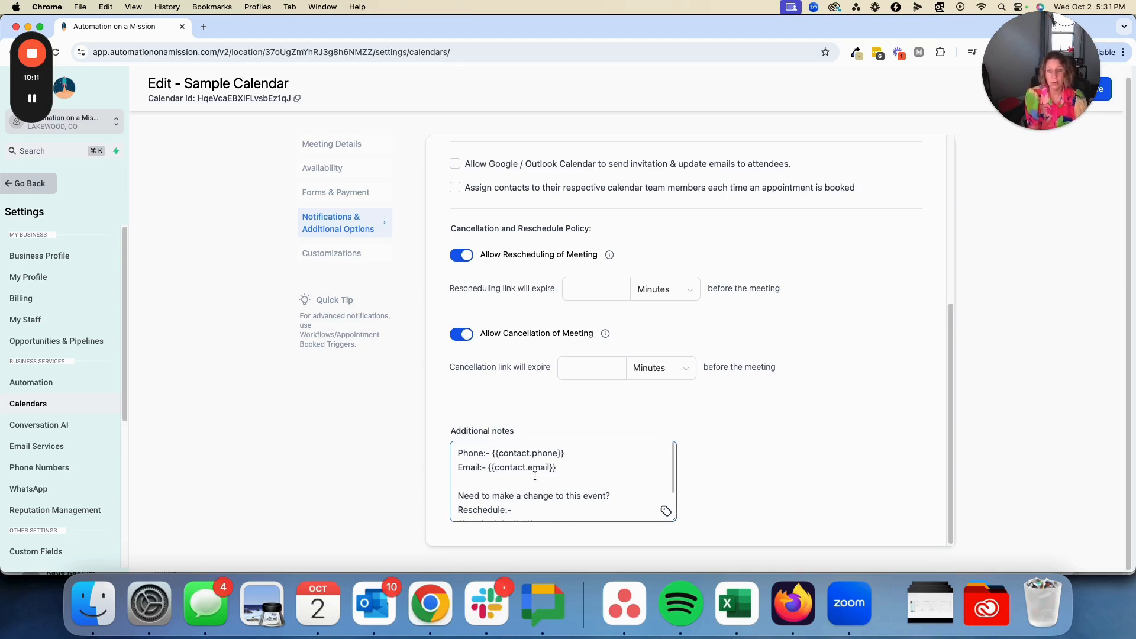
# Look through the forms that can be selected for the booking calendar without changing the default form
pyautogui.click(342, 192)
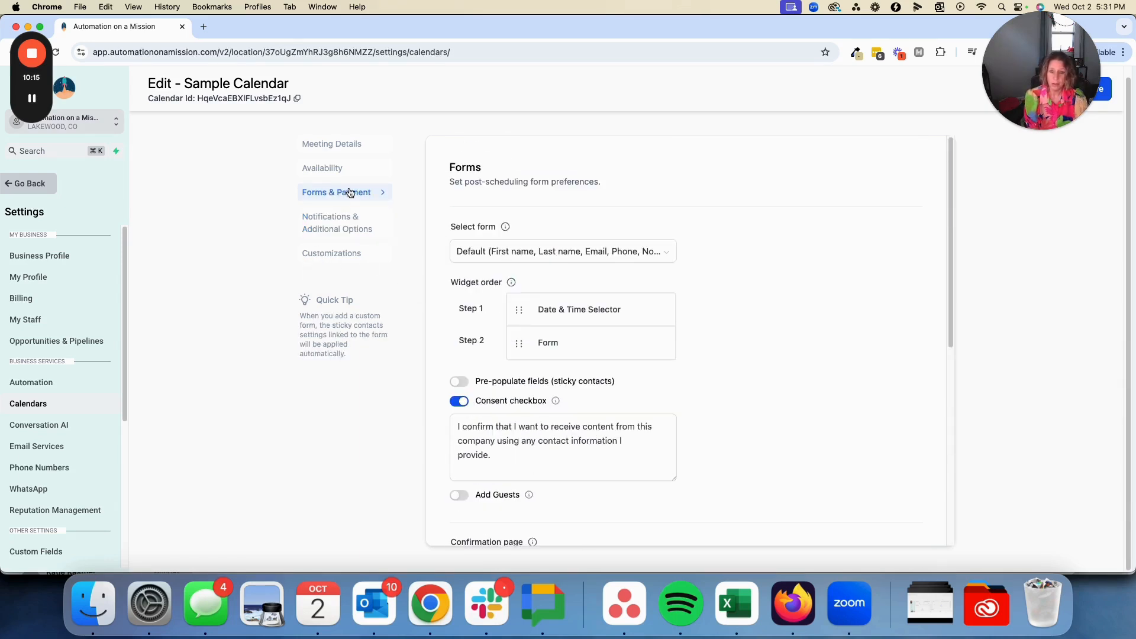
pyautogui.click(478, 256)
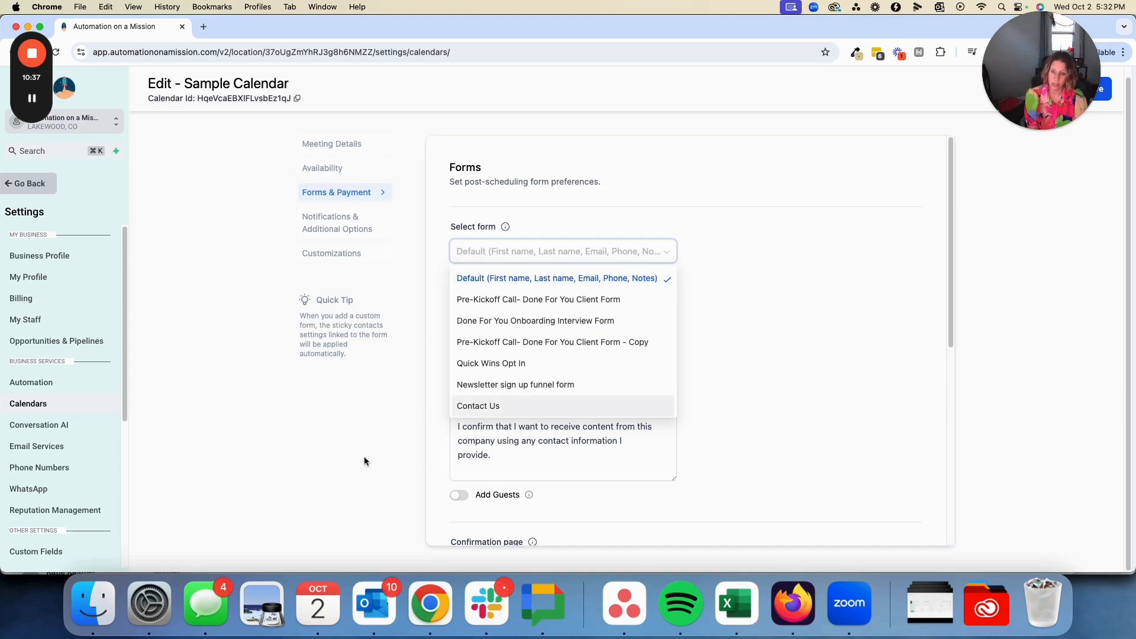
pyautogui.click(418, 428)
# Examine the notification recipients, contact assignment options, and cancellation and reschedule policy of the calendar
pyautogui.click(335, 231)
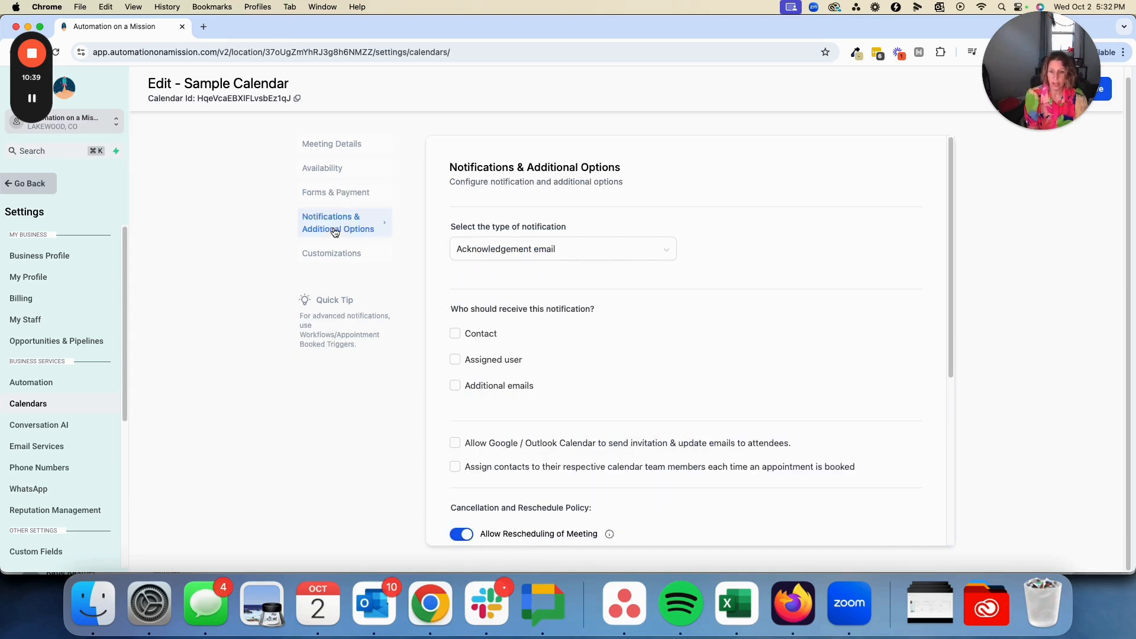
pyautogui.scroll(-1, 564, 471)
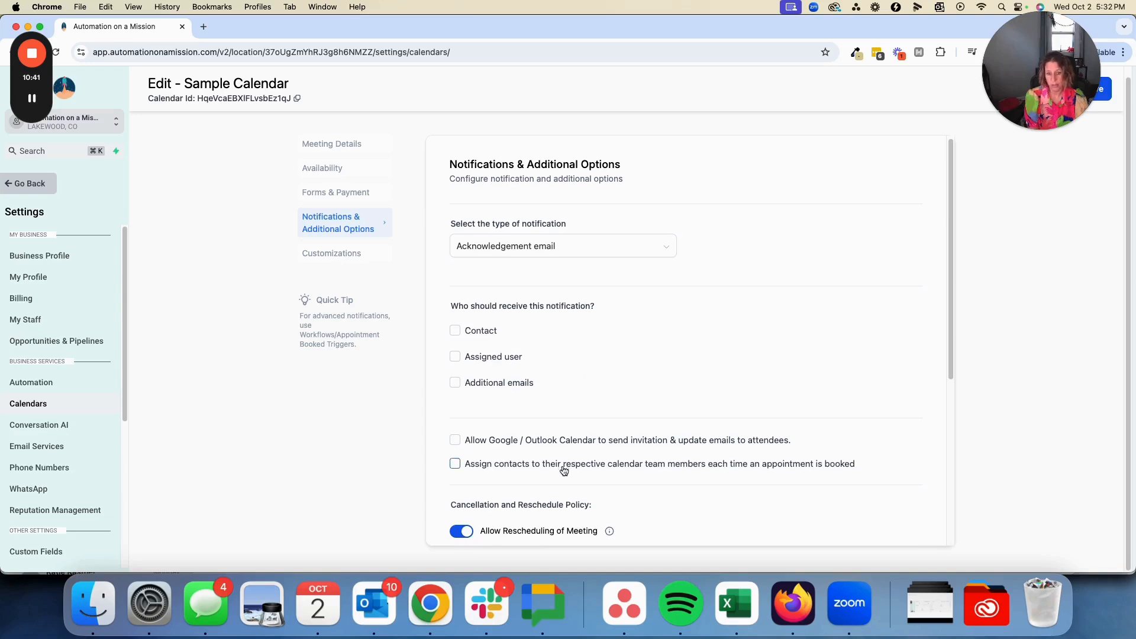
pyautogui.scroll(-5, 564, 470)
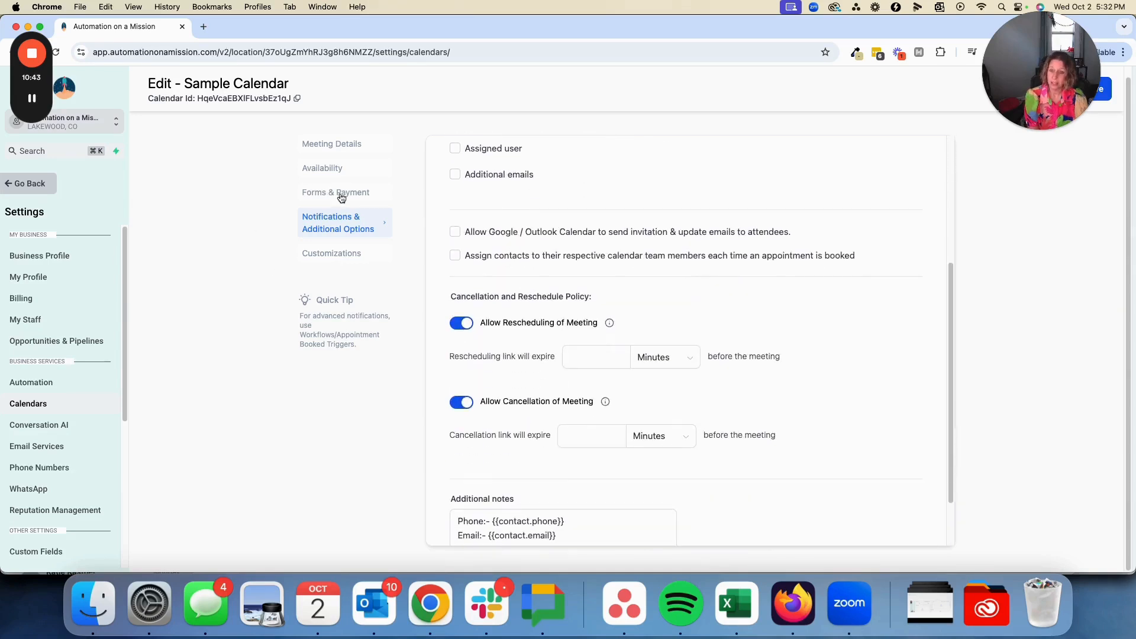
pyautogui.scroll(-1, 484, 515)
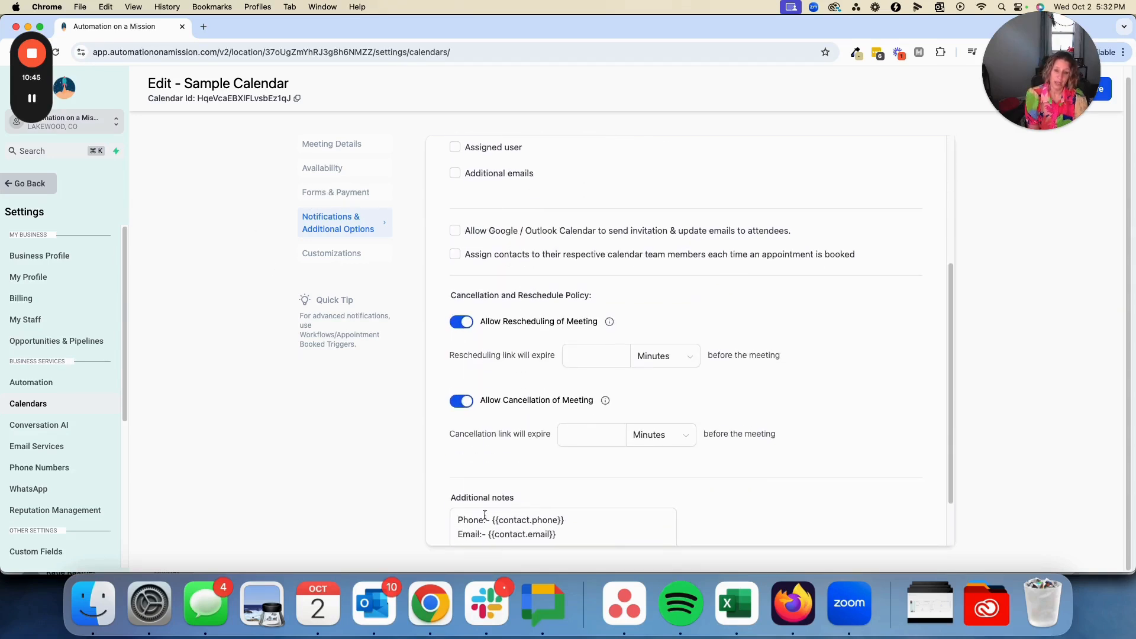
pyautogui.scroll(-2, 485, 515)
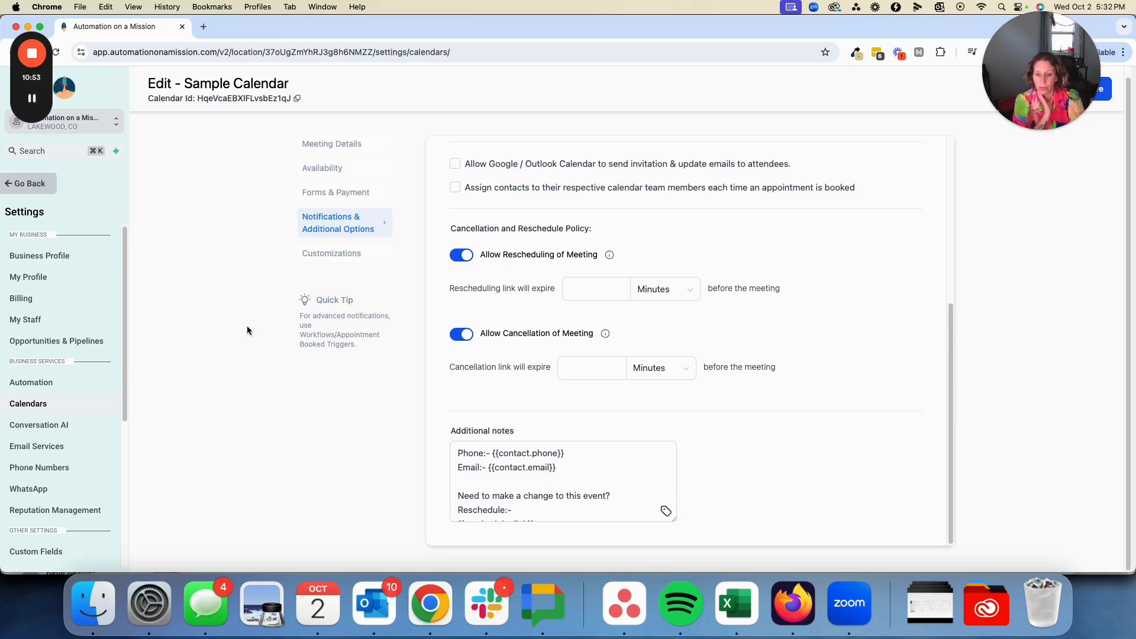
# Examine the calendar's customization settings, including widget style, colors, button text, custom code and staff selection
pyautogui.click(361, 259)
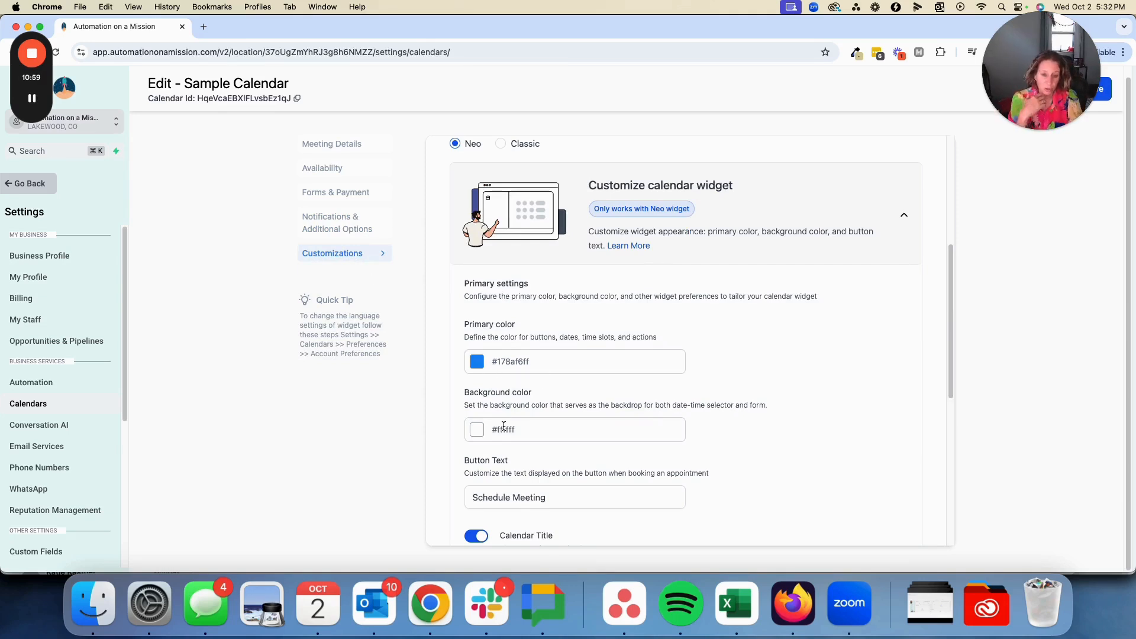
pyautogui.scroll(-5, 503, 425)
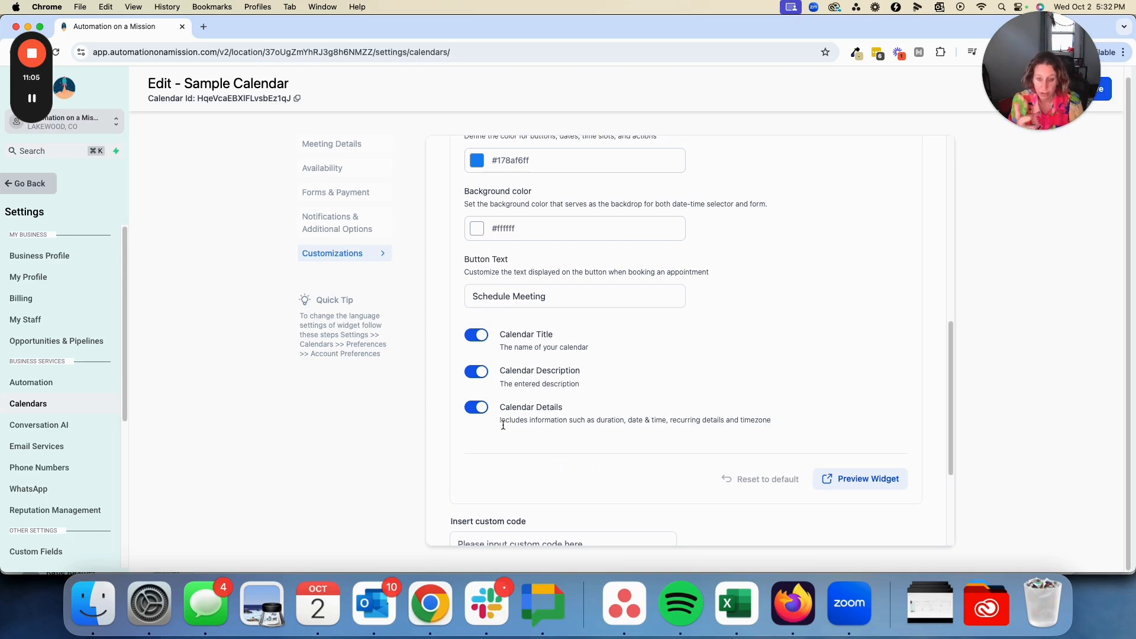
pyautogui.scroll(-4, 503, 425)
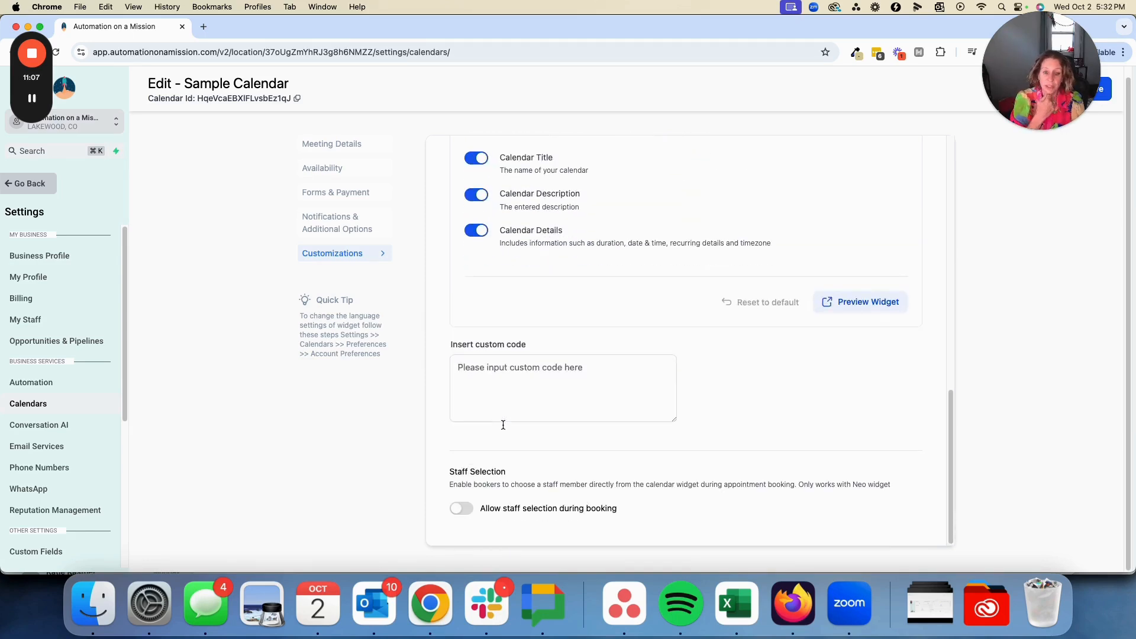
pyautogui.scroll(10, 502, 425)
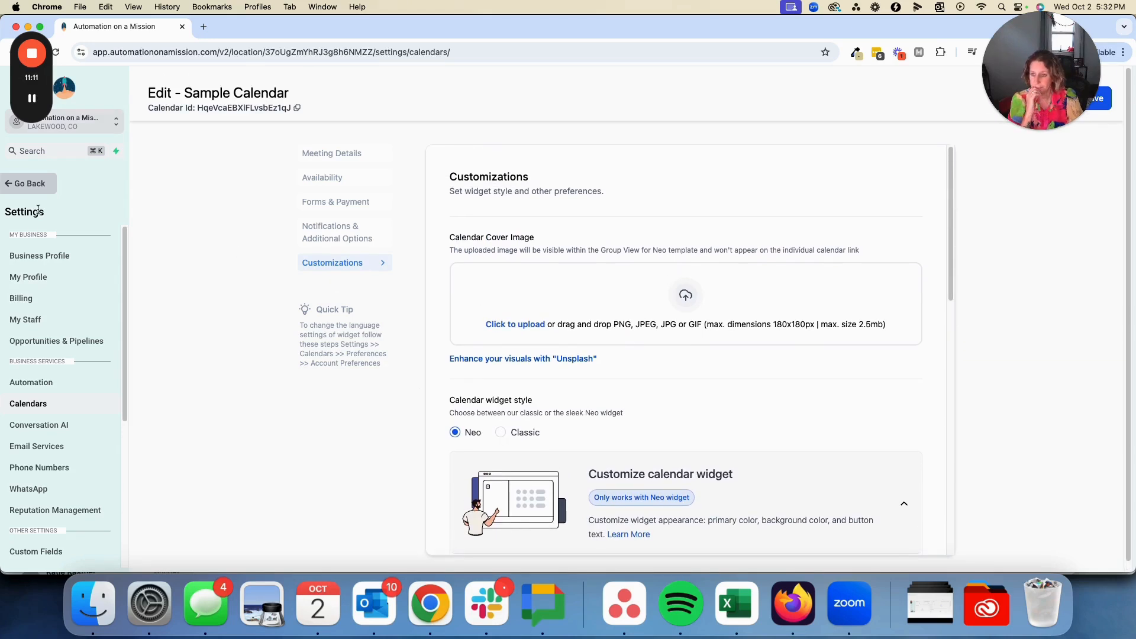
# Leave the calendar editor, return to the calendar settings list and copy the scheduling link of Sample Calendar
pyautogui.click(40, 184)
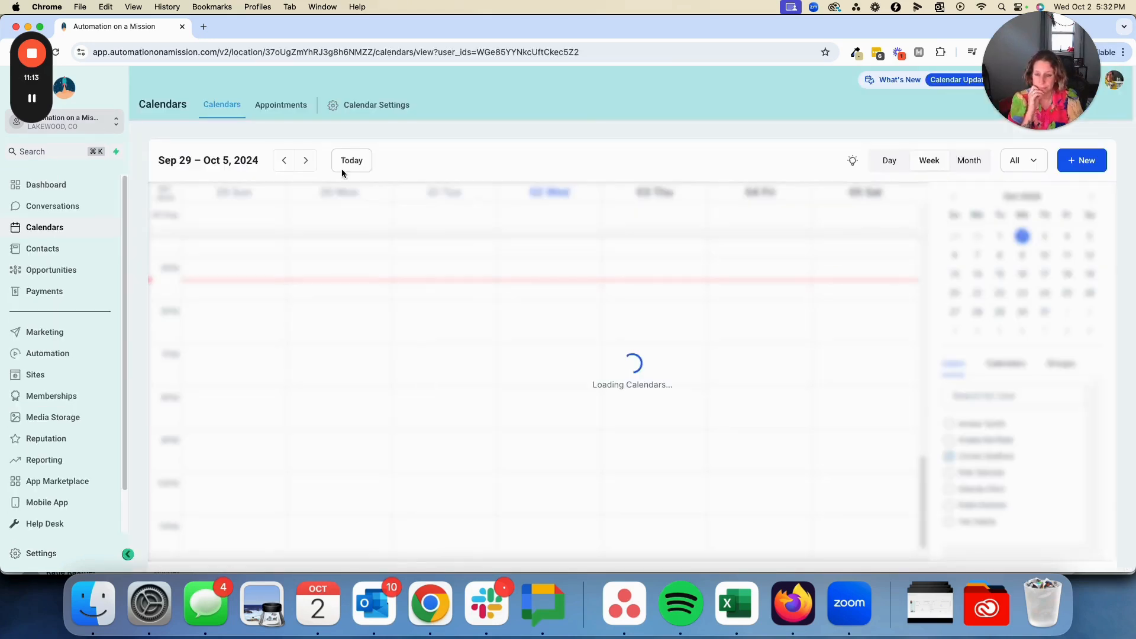
pyautogui.click(379, 106)
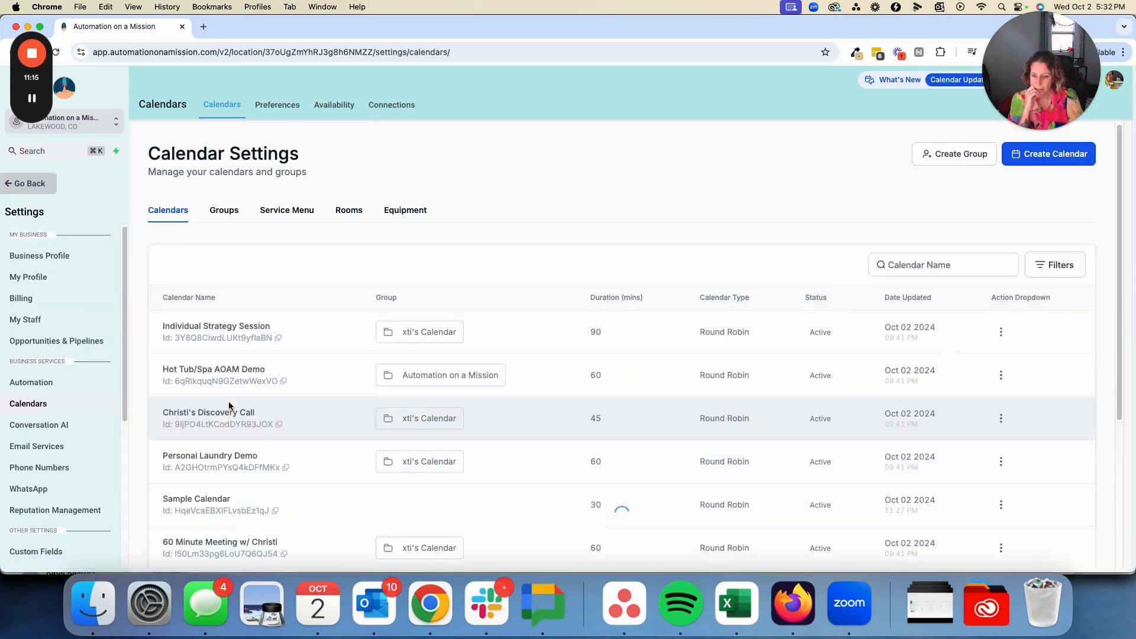
pyautogui.click(1001, 505)
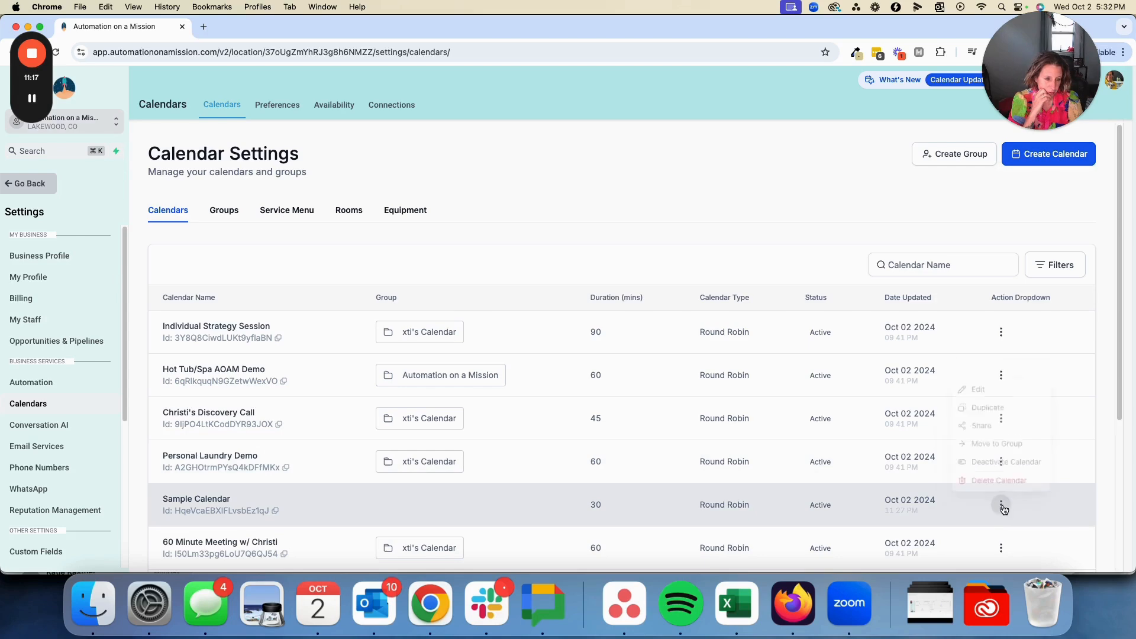
pyautogui.click(979, 418)
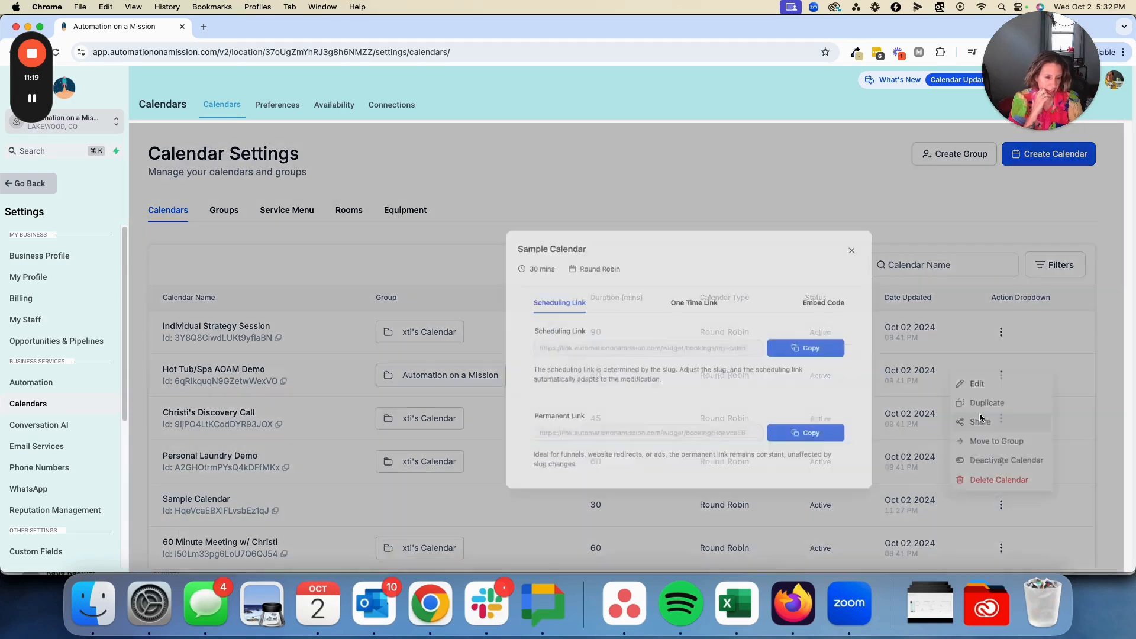
pyautogui.click(750, 335)
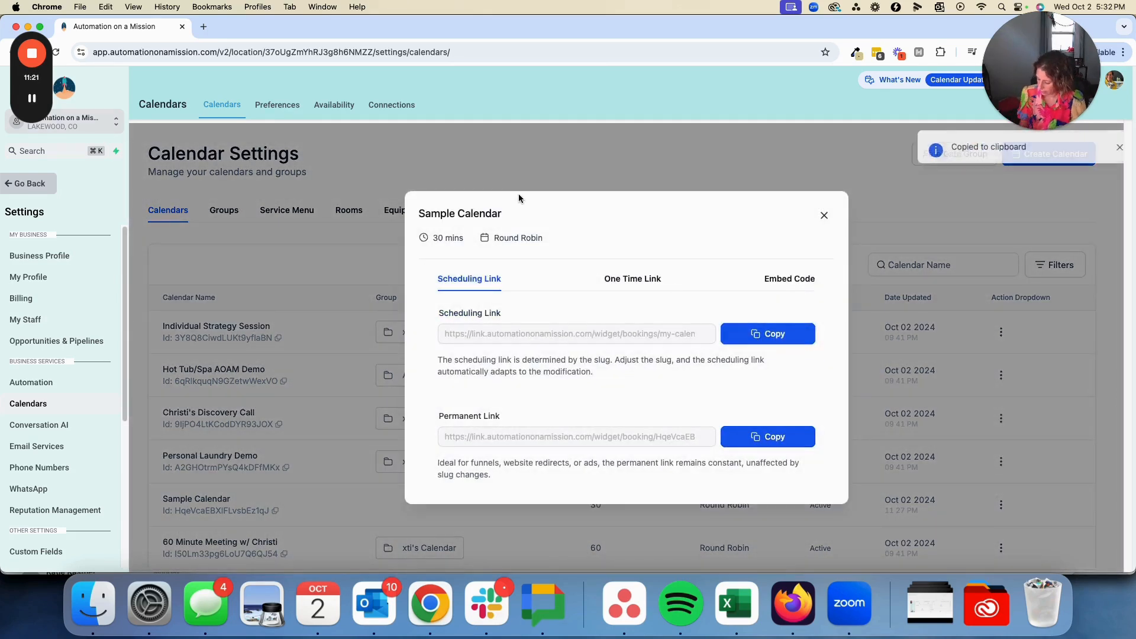
# Preview the copied booking link in a new tab with the 08:00 AM slot selected, then close the preview and the sharing dialog
pyautogui.press('super+t')
pyautogui.press('super+v')
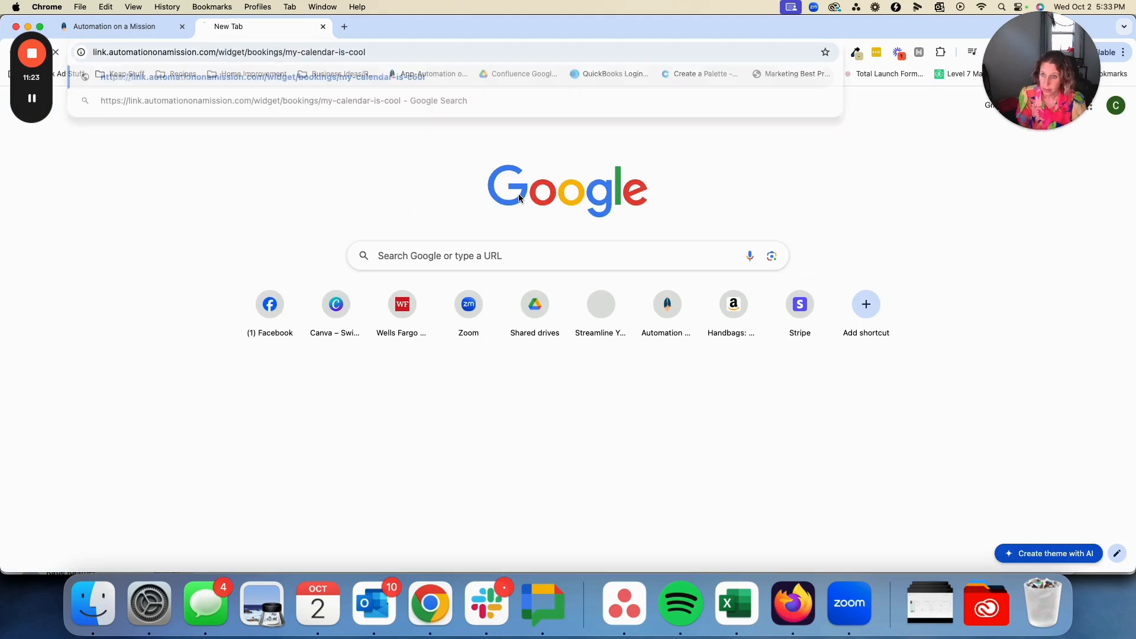
pyautogui.press('Return')
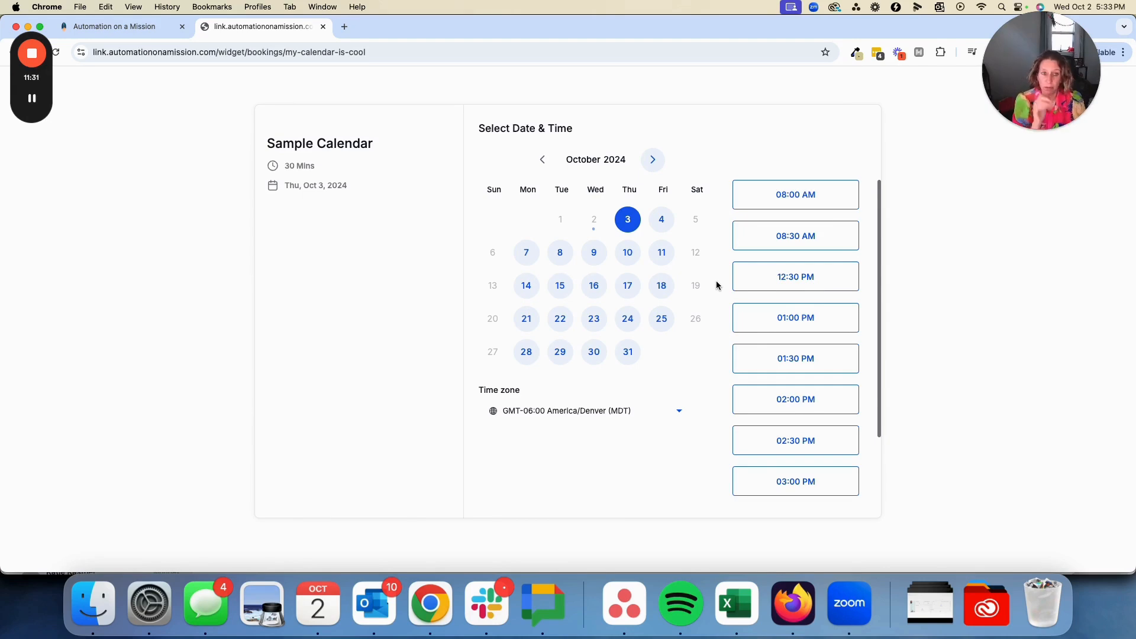
pyautogui.click(801, 204)
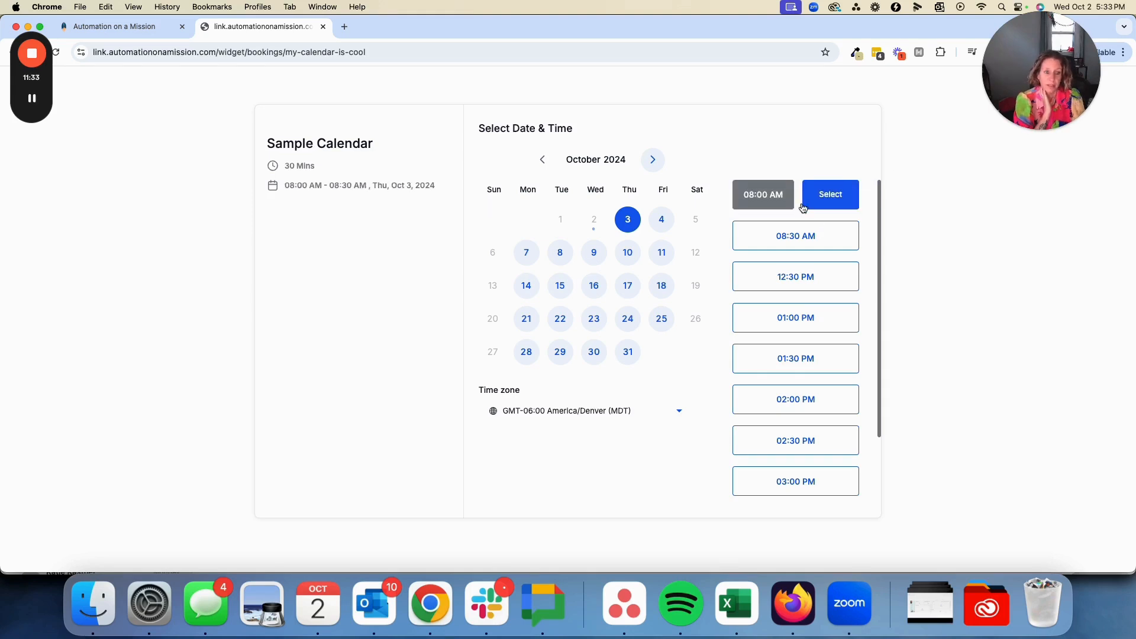
pyautogui.click(819, 201)
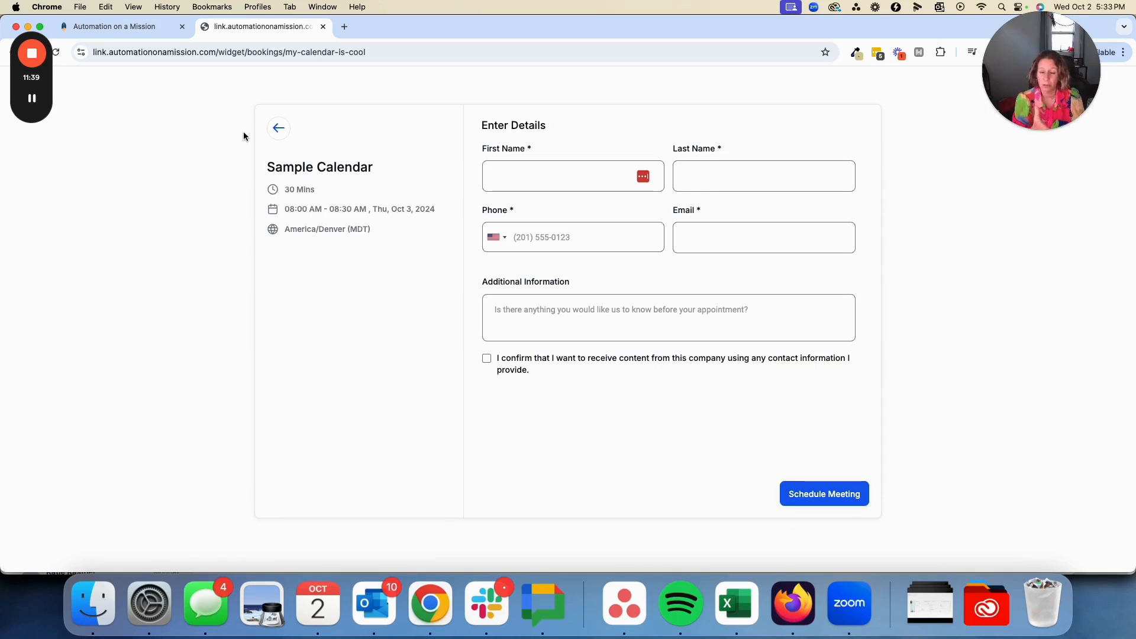
pyautogui.click(323, 26)
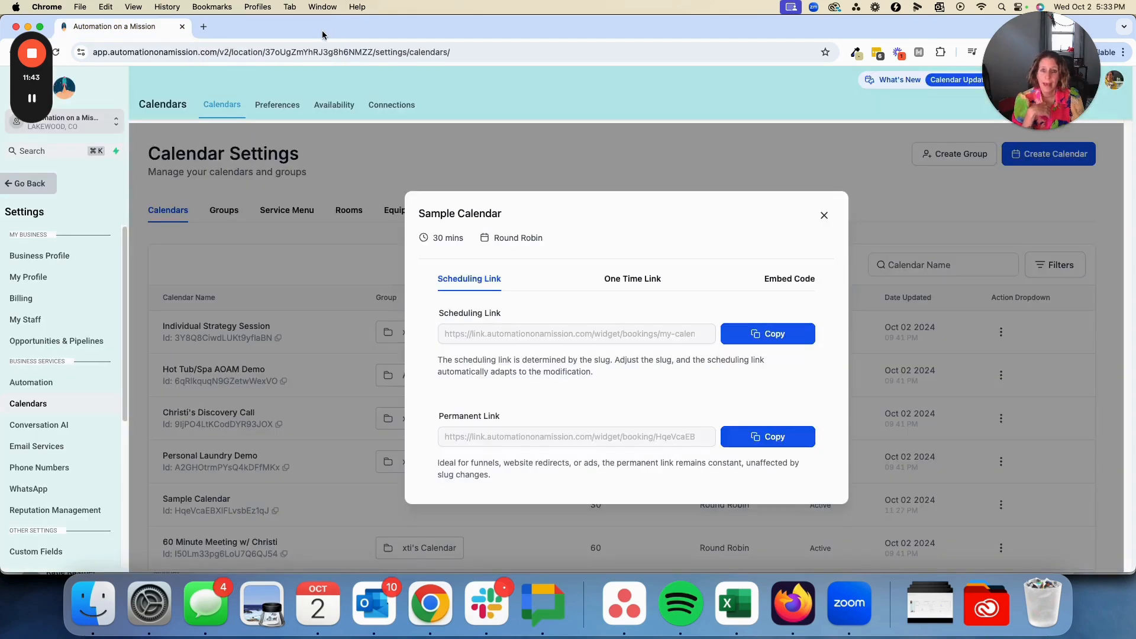
pyautogui.click(824, 215)
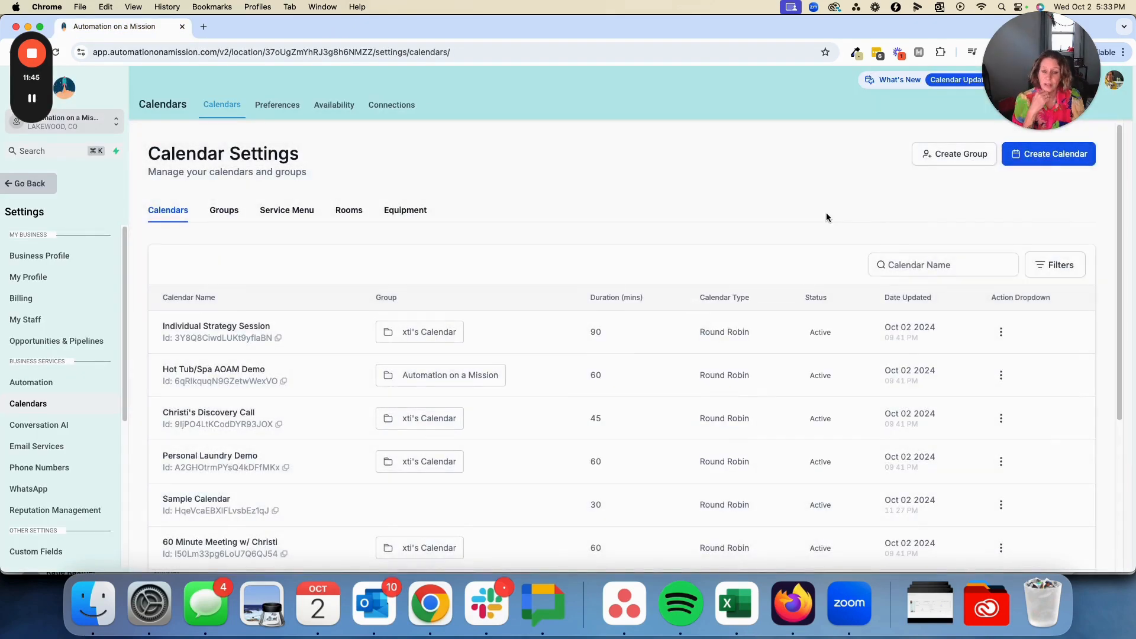